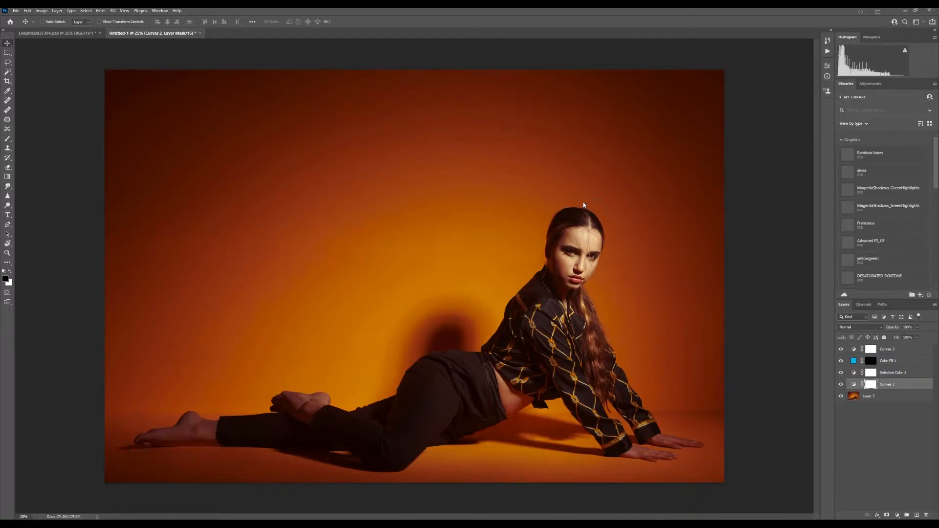
- Hide all four adjustment layers above the base photo to view the unedited image
{"action": "left_click", "coordinate": [867, 365]}
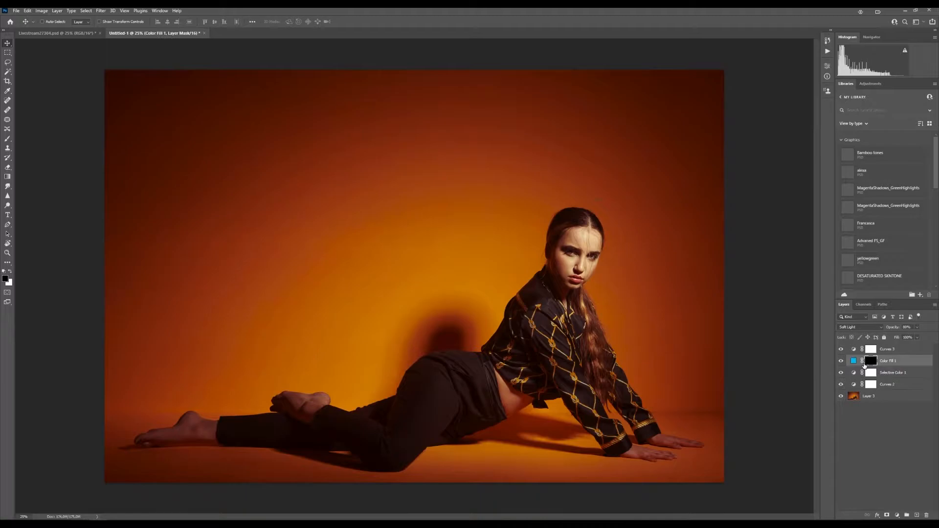
{"action": "left_click", "coordinate": [841, 349]}
{"action": "left_click_drag", "start_coordinate": [841, 361], "coordinate": [841, 385]}
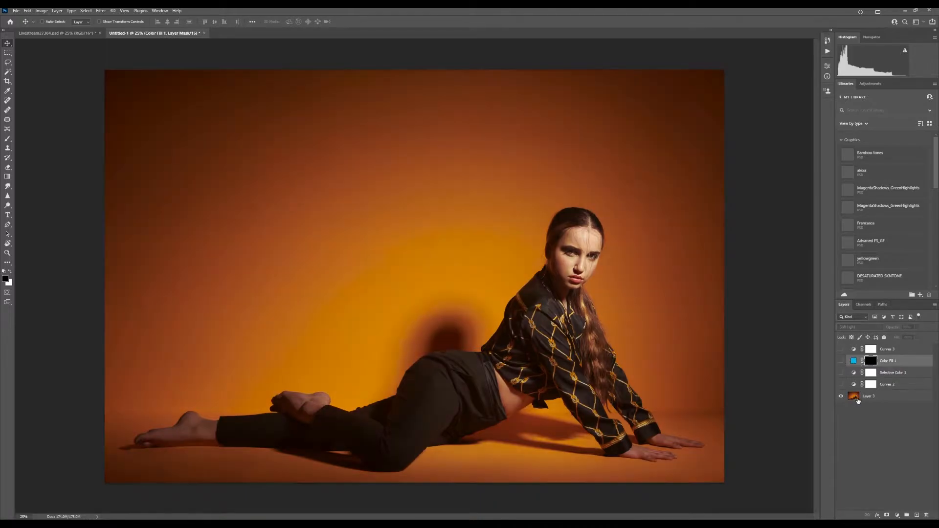
{"action": "left_click", "coordinate": [857, 397]}
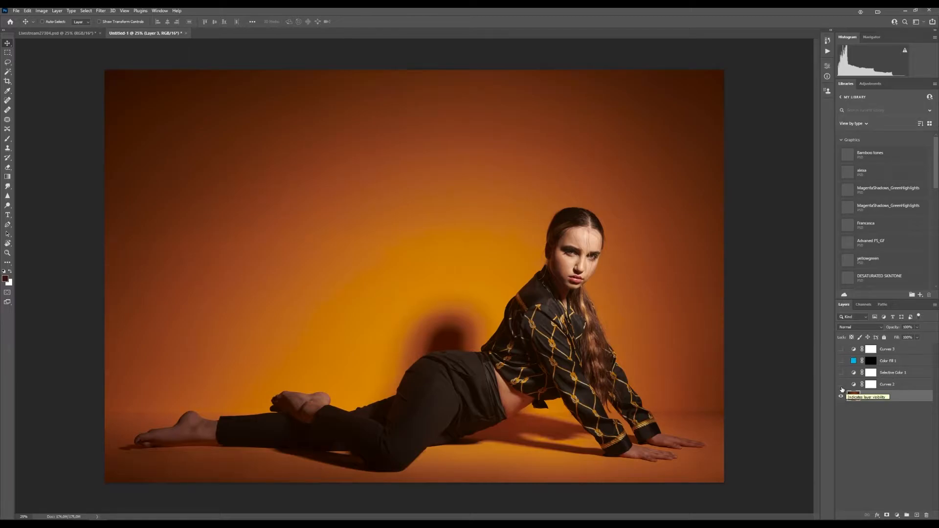
- Show the Curves 2 layer and examine its curve in an enlarged view
{"action": "left_click", "coordinate": [842, 386]}
{"action": "left_click", "coordinate": [854, 385]}
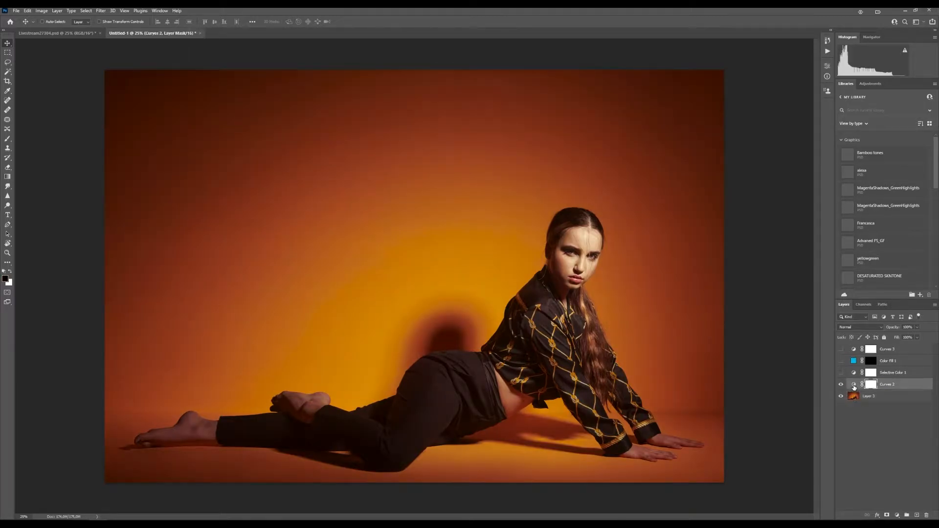
{"action": "double_click", "coordinate": [854, 385]}
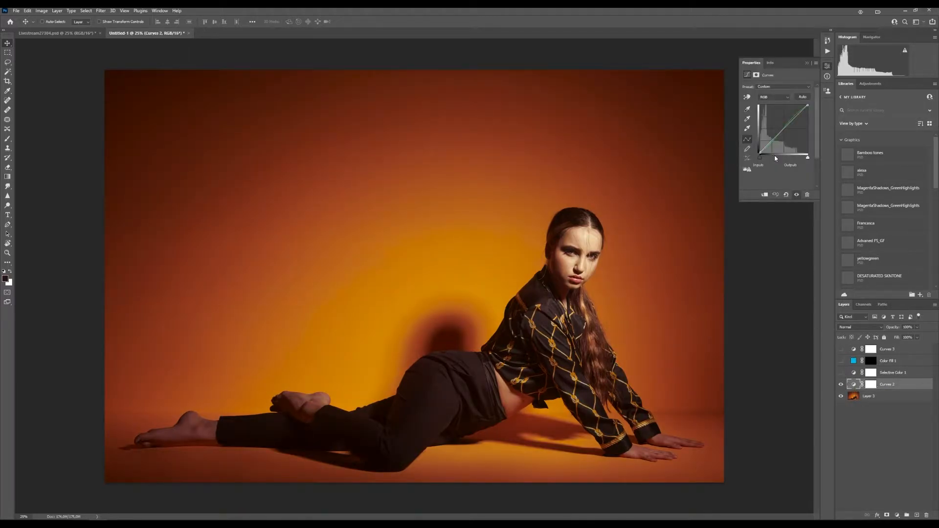
{"action": "left_click_drag", "start_coordinate": [740, 201], "coordinate": [657, 255]}
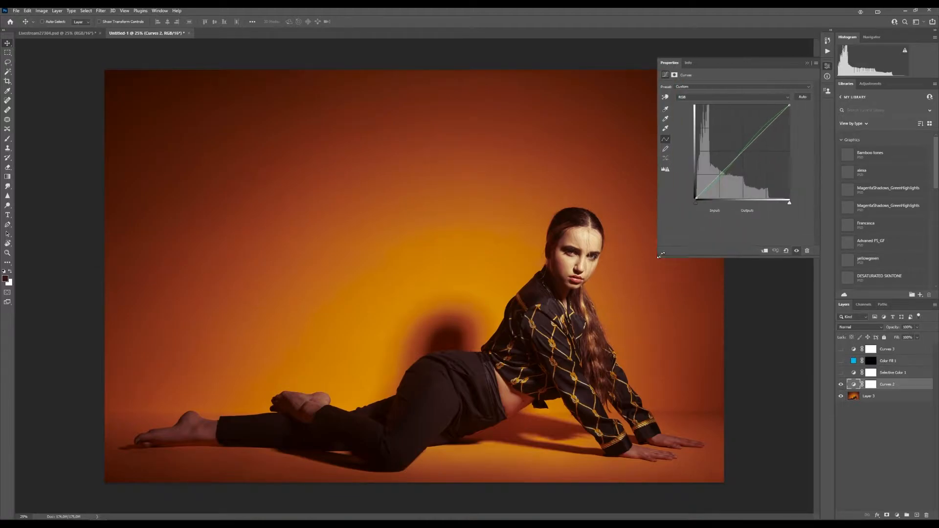
{"action": "left_click", "coordinate": [725, 172]}
- Show the Selective Color 1 layer and examine its Reds adjustment settings
{"action": "left_click", "coordinate": [841, 373]}
{"action": "left_click", "coordinate": [853, 373]}
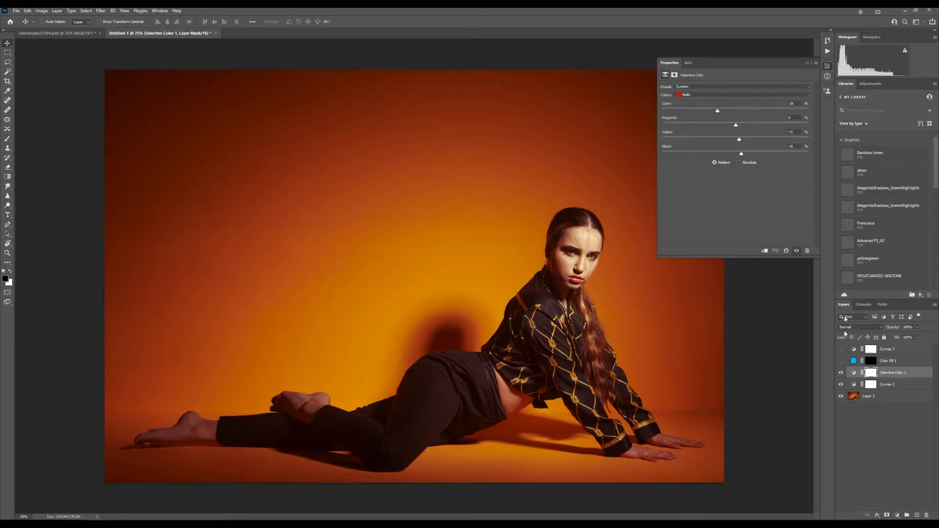
{"action": "left_click", "coordinate": [863, 305]}
- Show the blue Color Fill 1 layer, inspect its effect on the model's face up close, and hide it again for comparison
{"action": "left_click", "coordinate": [841, 360]}
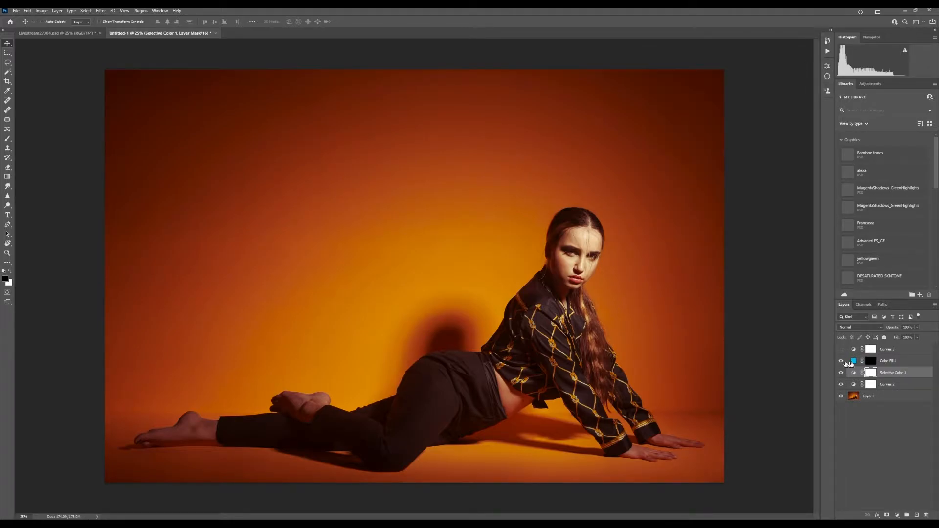
{"action": "left_click", "coordinate": [855, 361]}
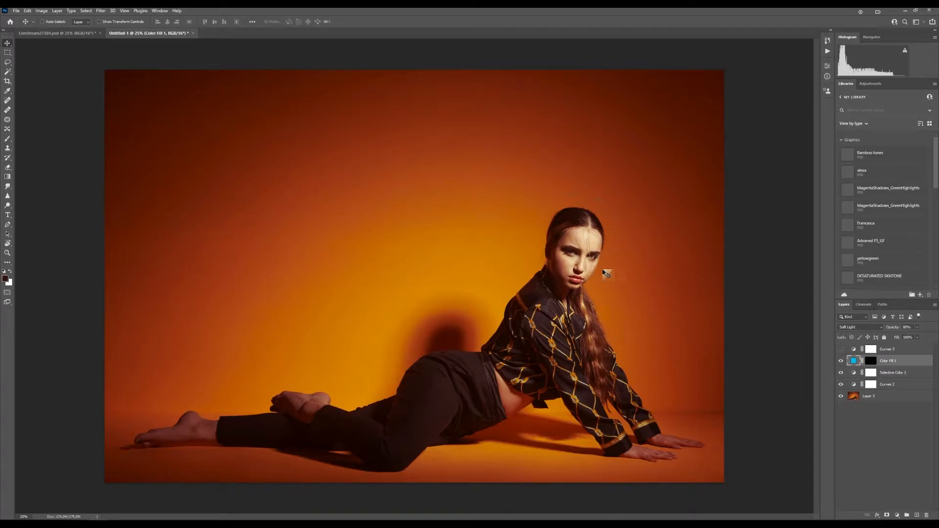
{"action": "scroll", "coordinate": [607, 243], "scroll_direction": "up", "scroll_amount": 5}
{"action": "scroll", "coordinate": [607, 243], "scroll_direction": "up", "scroll_amount": 3}
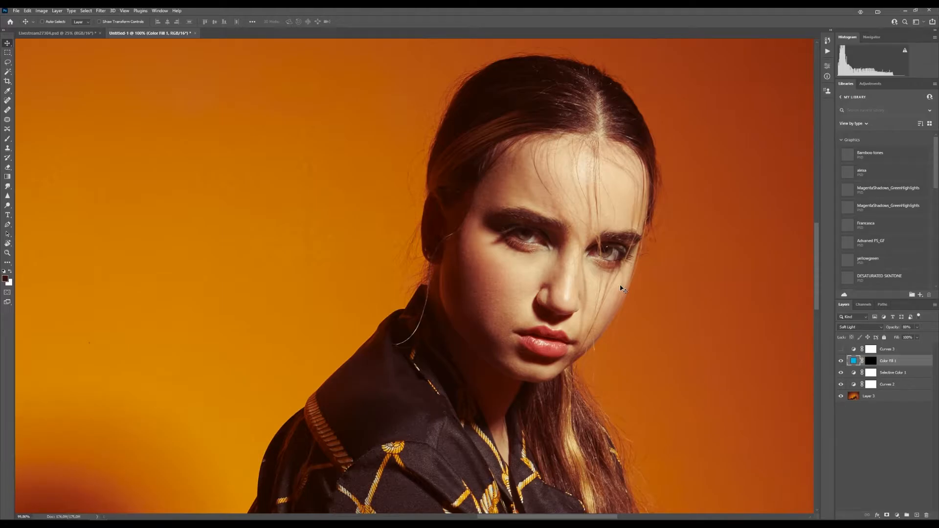
{"action": "scroll", "coordinate": [580, 238], "scroll_direction": "down", "scroll_amount": 4}
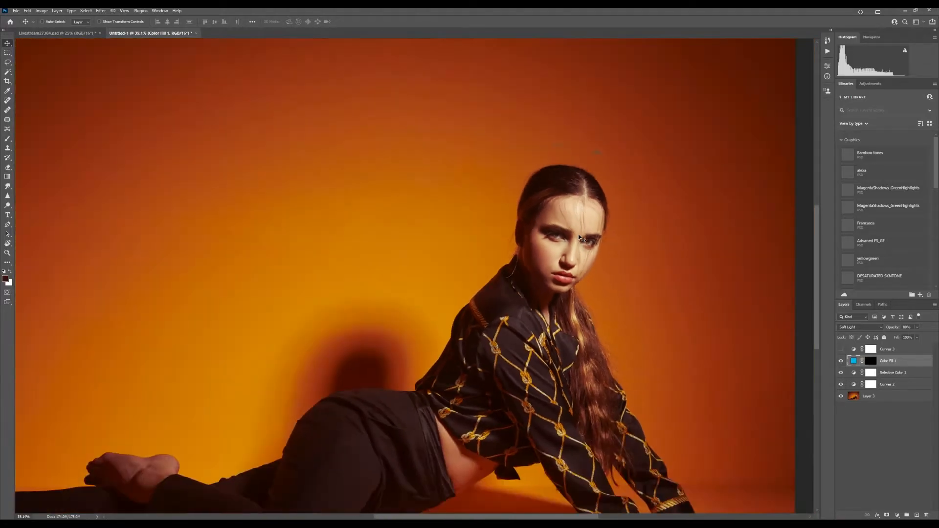
{"action": "left_click", "coordinate": [841, 361]}
{"action": "left_click", "coordinate": [869, 362]}
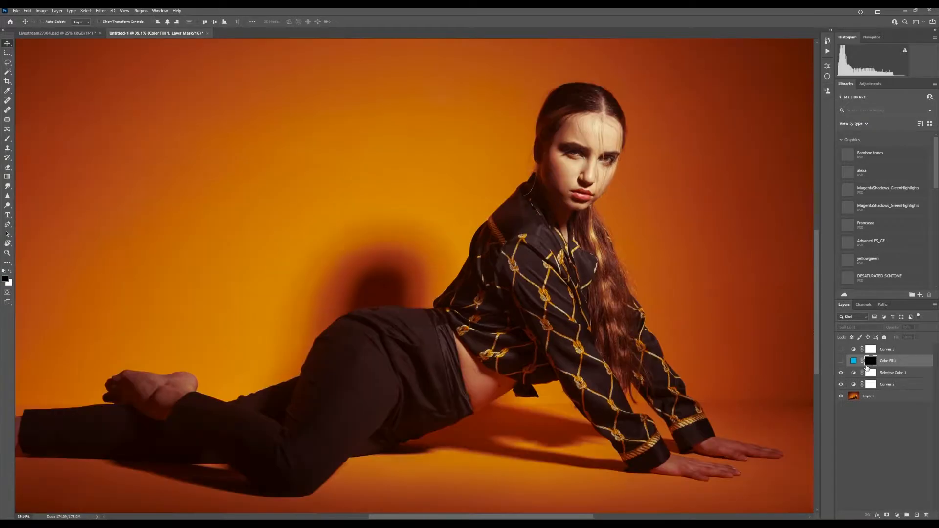
- Select the whole canvas and make the Color Fill 1 layer visible again
{"action": "key", "text": "ctrl+minus"}
{"action": "key", "text": "ctrl+minus"}
{"action": "key", "text": "ctrl+a"}
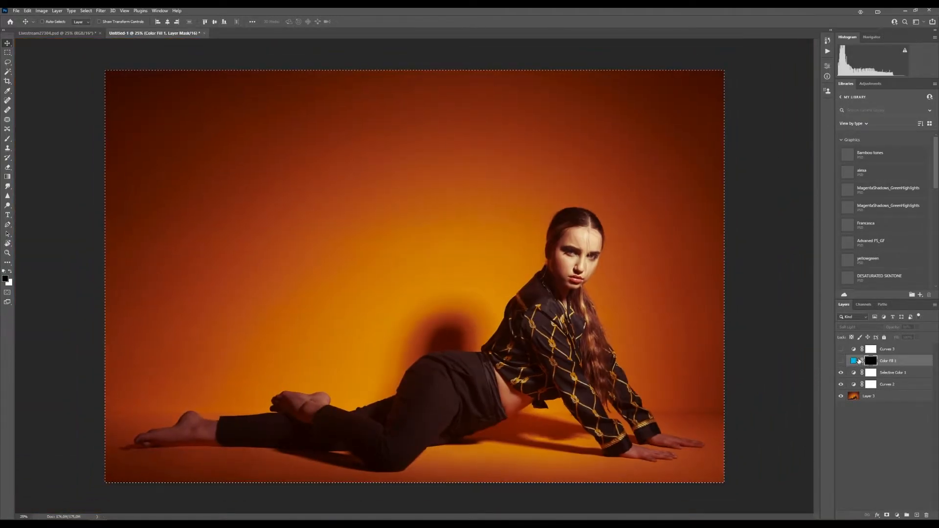
{"action": "left_click", "coordinate": [841, 361]}
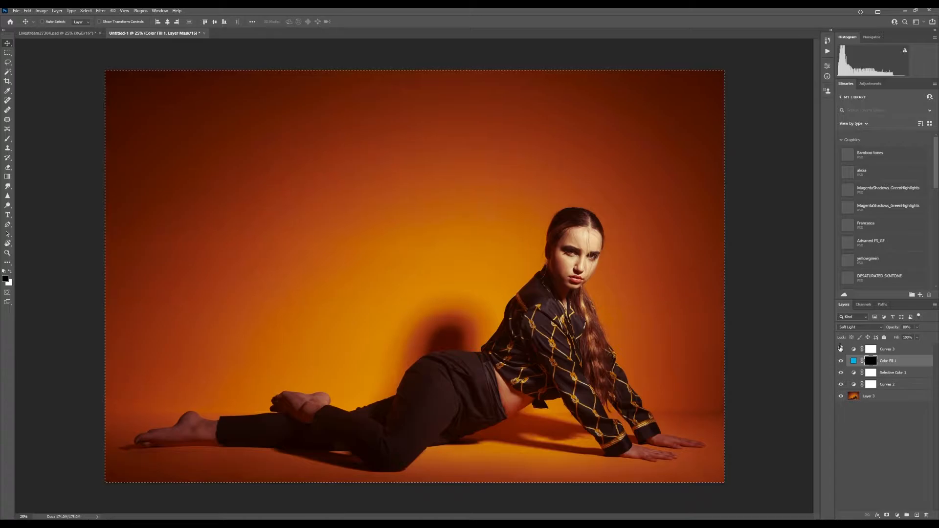
- Show the Curves 3 layer and examine its darkening curve
{"action": "left_click", "coordinate": [841, 349]}
{"action": "left_click", "coordinate": [847, 347]}
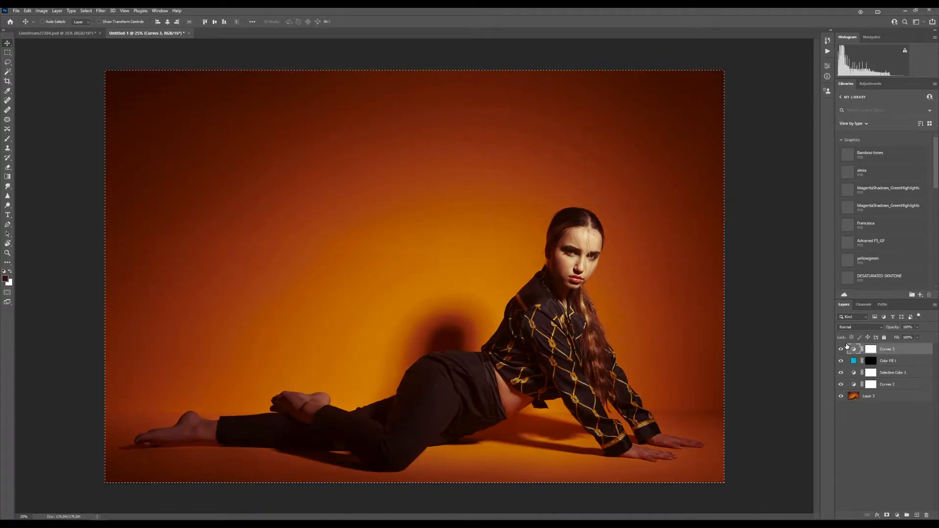
{"action": "double_click", "coordinate": [855, 349]}
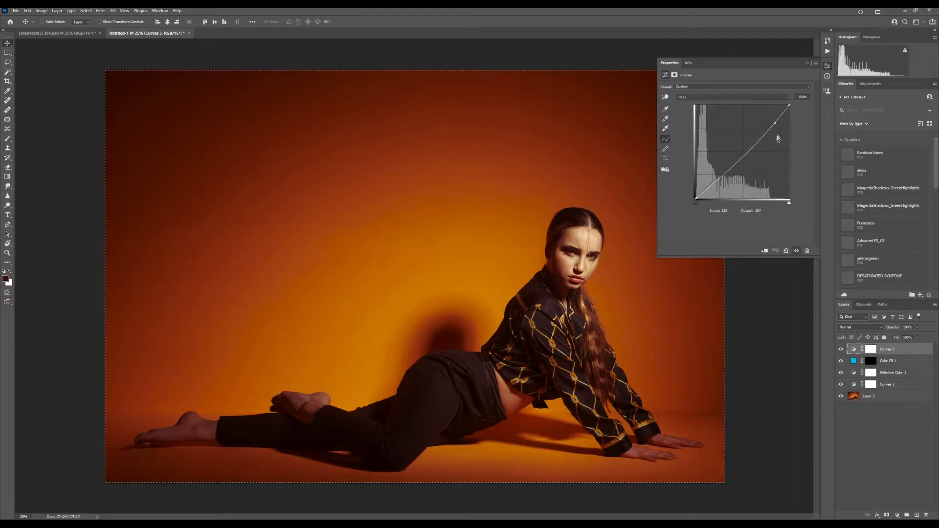
{"action": "left_click", "coordinate": [808, 63]}
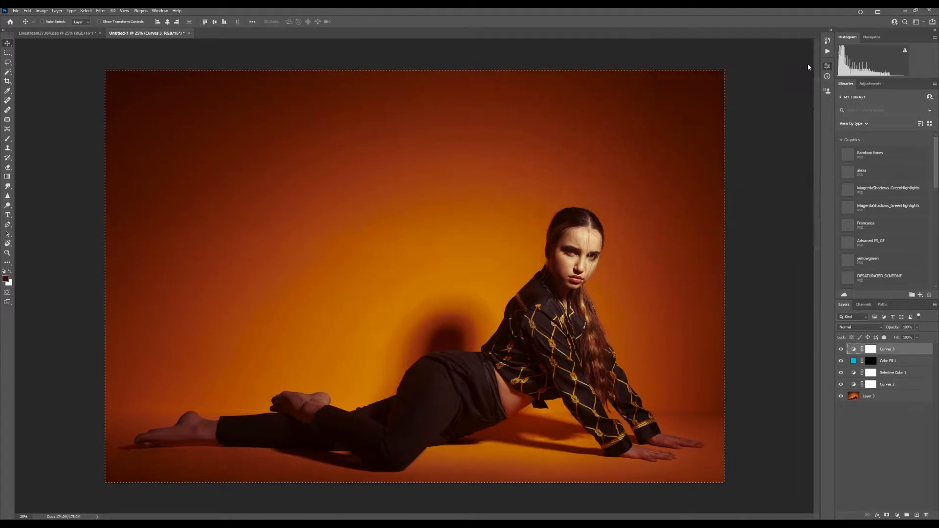
- Toggle the visibility of the adjustment layers to compare the photo with and without the colour toning
{"action": "left_click", "coordinate": [885, 386], "text": "shift"}
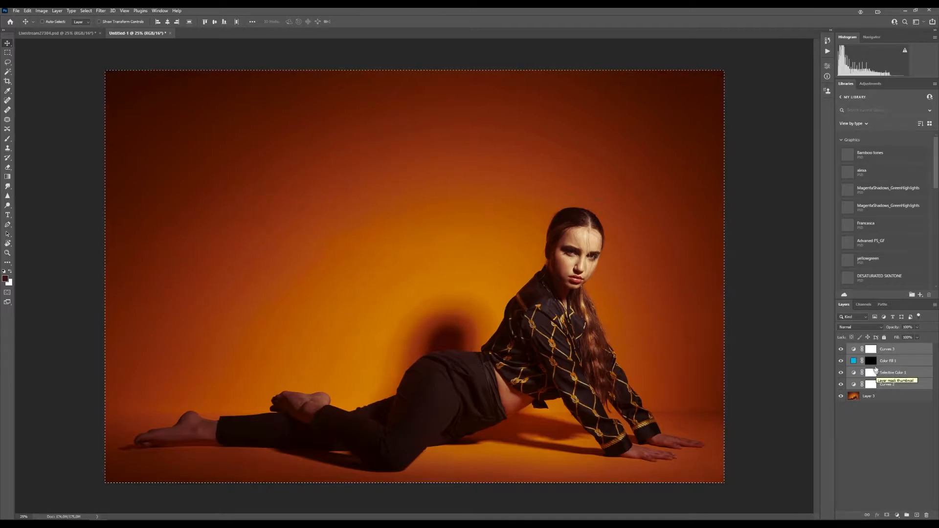
{"action": "left_click", "coordinate": [871, 349]}
{"action": "left_click", "coordinate": [841, 352]}
{"action": "left_click", "coordinate": [841, 350]}
{"action": "left_click", "coordinate": [842, 362]}
{"action": "left_click", "coordinate": [841, 362]}
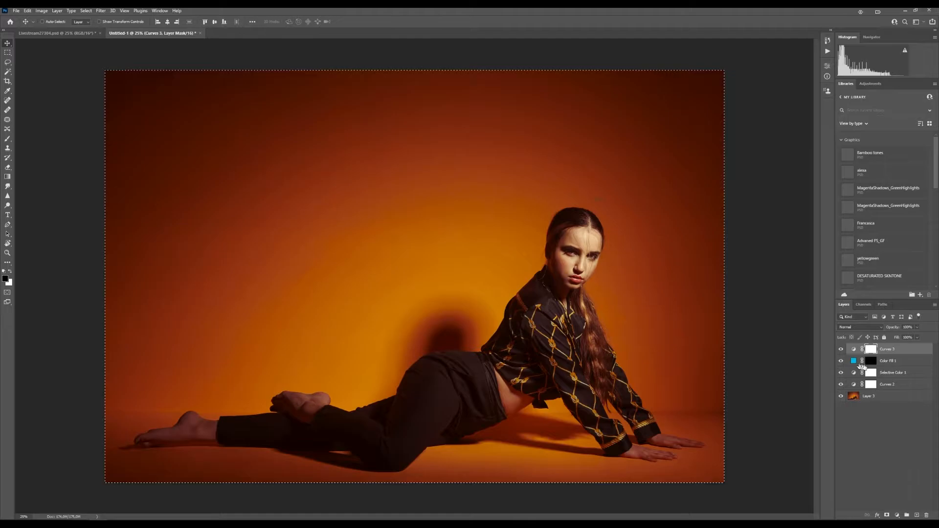
{"action": "left_click", "coordinate": [869, 365]}
{"action": "left_click", "coordinate": [842, 362]}
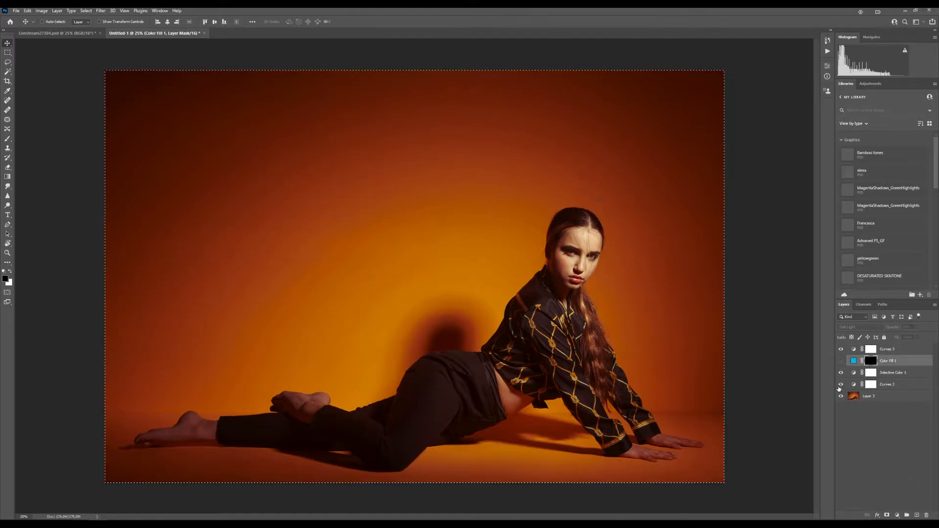
{"action": "left_click_drag", "start_coordinate": [840, 350], "coordinate": [841, 385]}
{"action": "left_click", "coordinate": [841, 384]}
{"action": "left_click_drag", "start_coordinate": [841, 371], "coordinate": [842, 362]}
{"action": "left_click", "coordinate": [841, 349]}
- Examine the layer masks of Curves 3 and Color Fill 1 on their own
{"action": "left_click", "coordinate": [870, 348]}
{"action": "left_click", "coordinate": [870, 348], "text": "alt"}
{"action": "left_click", "coordinate": [870, 348], "text": "alt"}
{"action": "left_click", "coordinate": [870, 363], "text": "alt"}
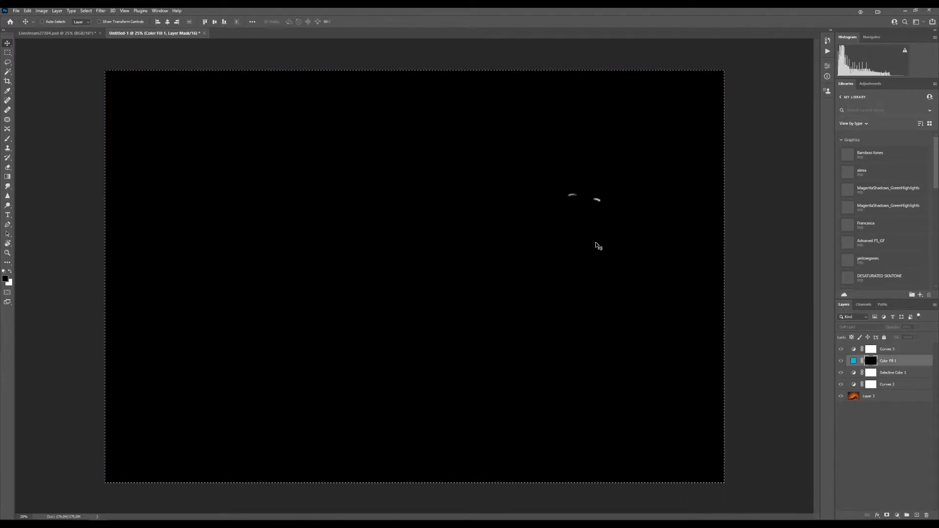
{"action": "left_click", "coordinate": [875, 365], "text": "alt"}
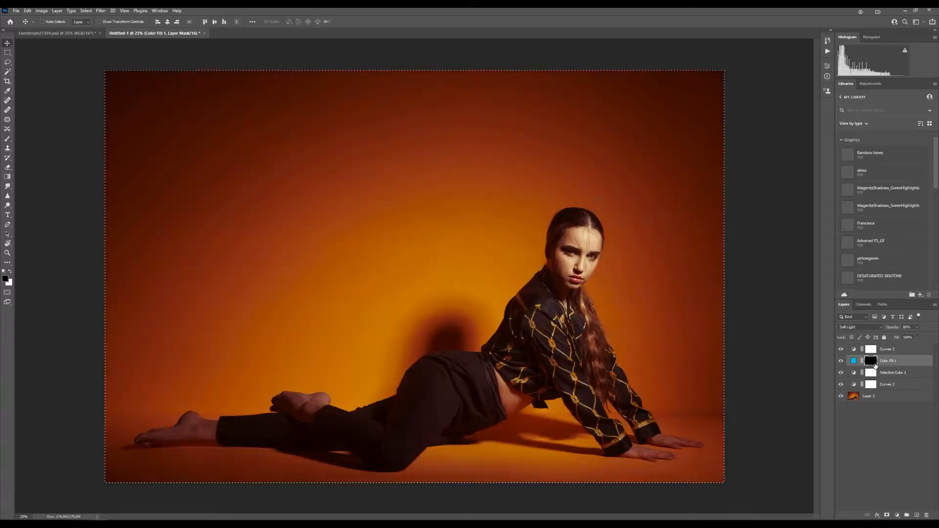
- Remove the painted marks from the Color Fill 1 mask by filling it with white and finally black, and deselect the canvas
{"action": "left_click", "coordinate": [874, 364], "text": "alt"}
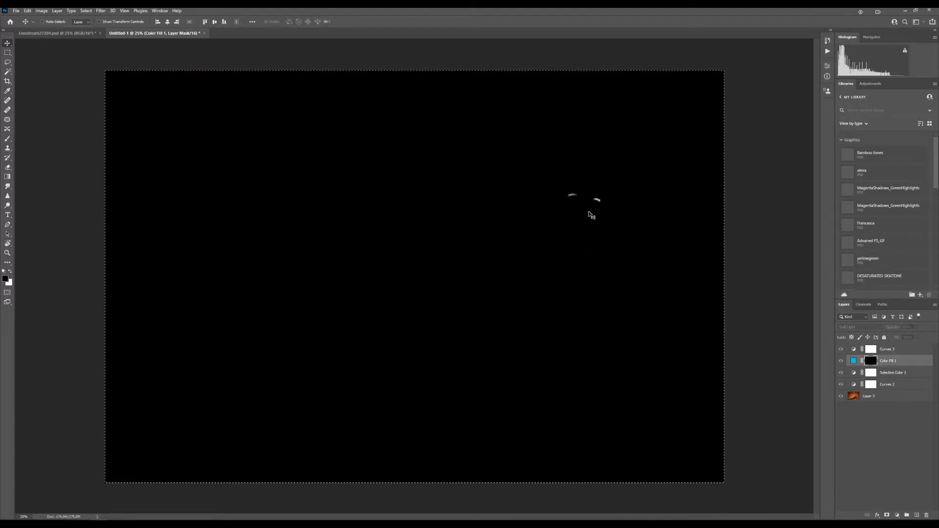
{"action": "key", "text": "ctrl+BackSpace"}
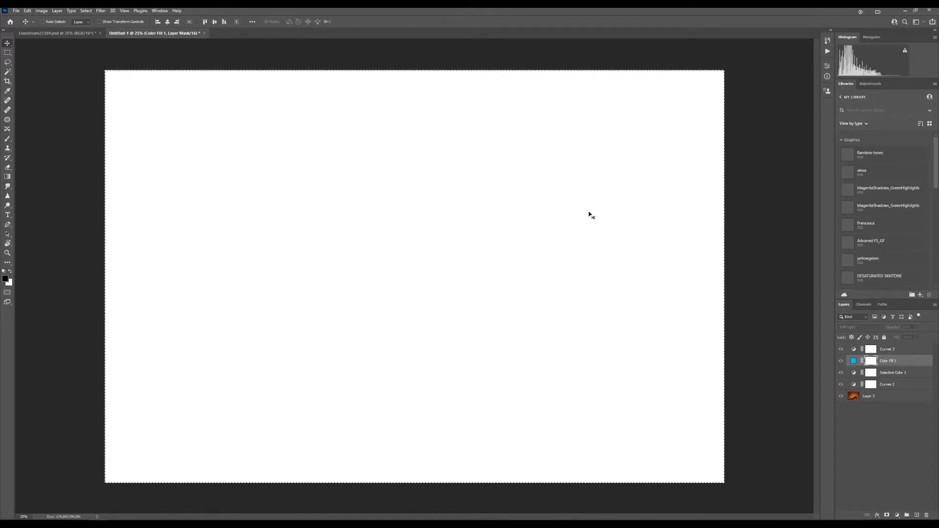
{"action": "key", "text": "alt+BackSpace"}
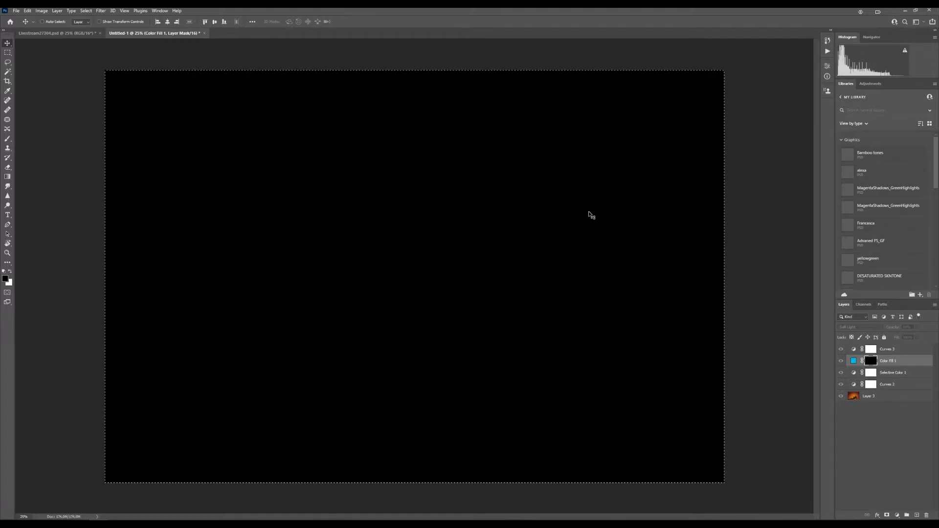
{"action": "key", "text": "ctrl+d"}
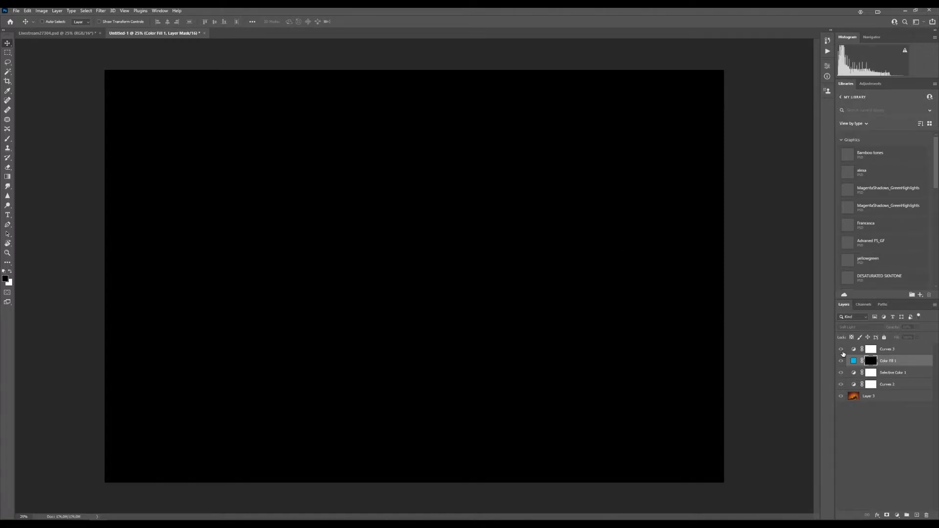
- Group the four adjustment layers from Curves 2 up to Curves 3
{"action": "left_click", "coordinate": [853, 350]}
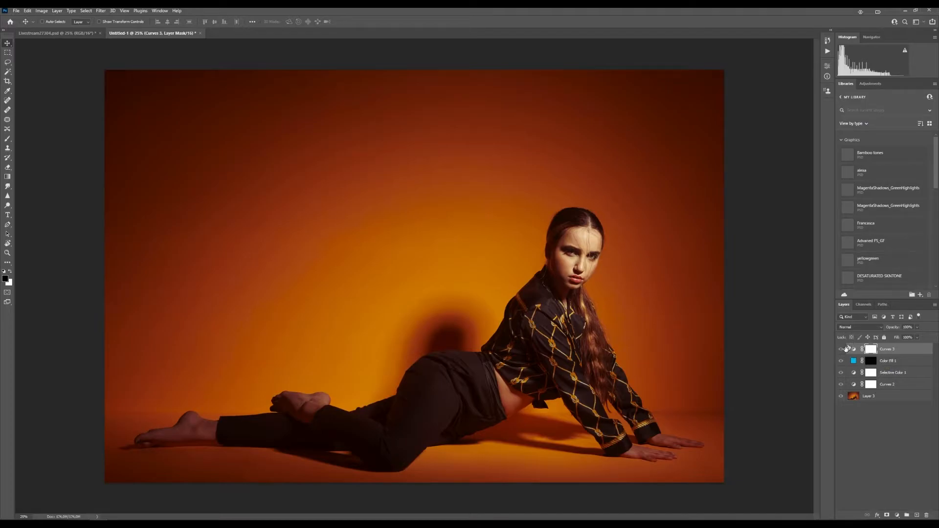
{"action": "left_click", "coordinate": [891, 385]}
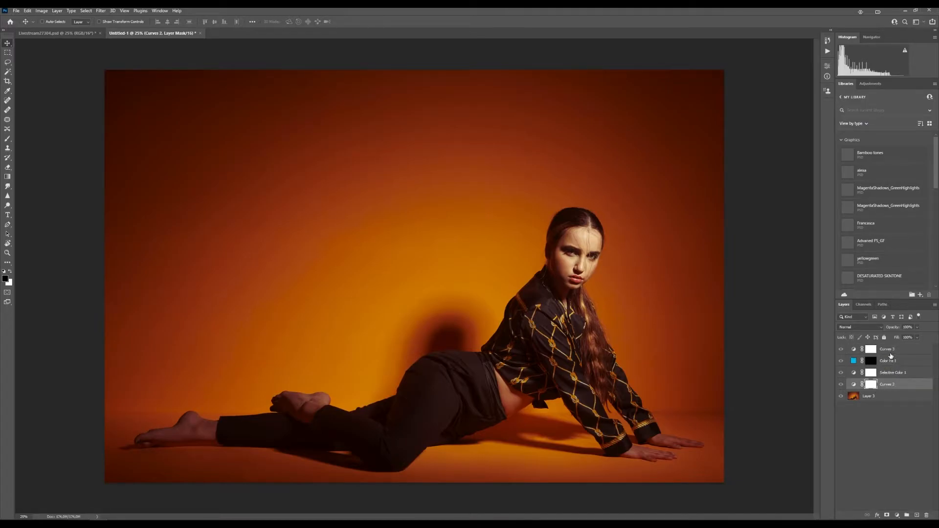
{"action": "left_click", "coordinate": [890, 351], "text": "shift"}
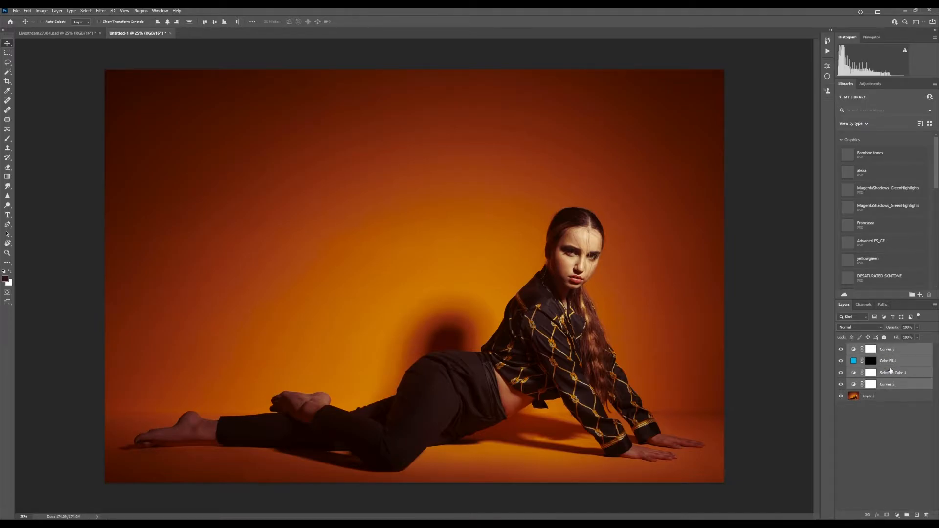
{"action": "key", "text": "ctrl+g"}
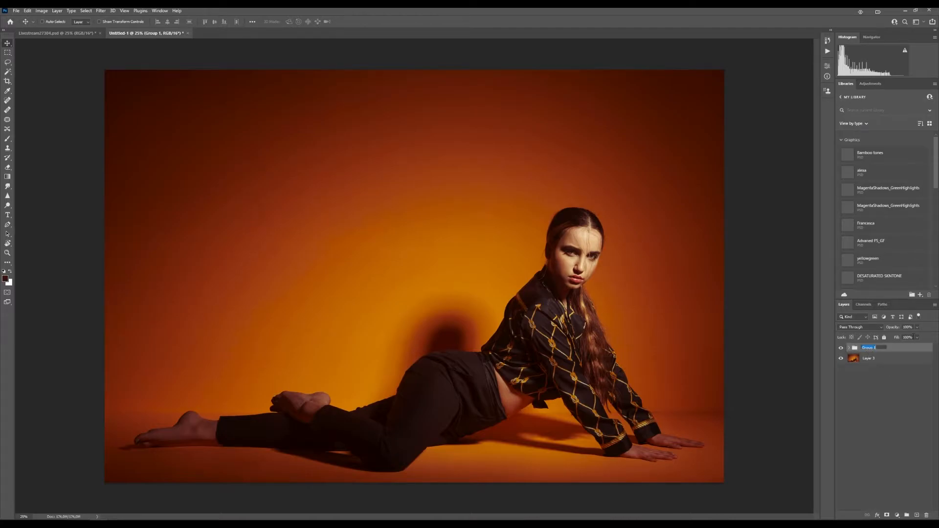
- Name the new layer group "orange toning orange background"
{"action": "type", "text": "grad"}
{"action": "key", "text": "BackSpace"}
{"action": "key", "text": "BackSpace"}
{"action": "key", "text": "BackSpace"}
{"action": "key", "text": "BackSpace"}
{"action": "type", "text": "orange toning"}
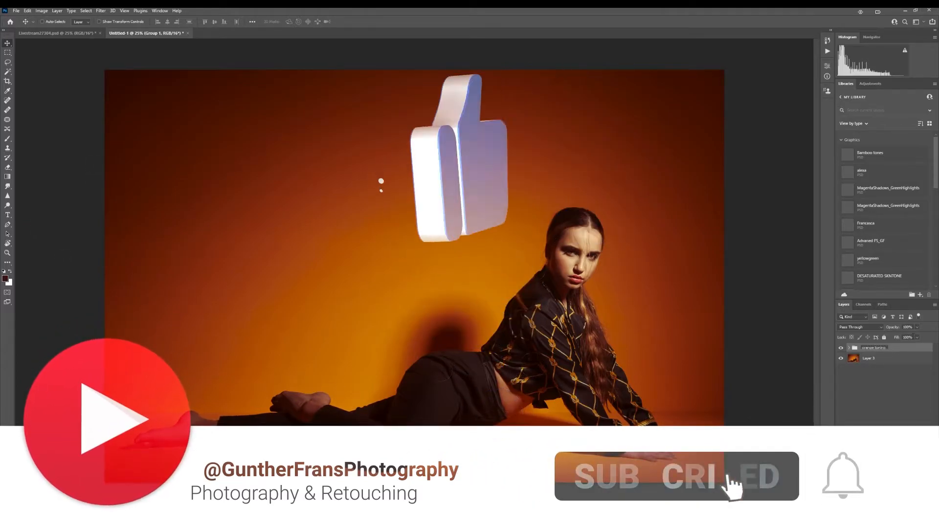
{"action": "type", "text": " ora"}
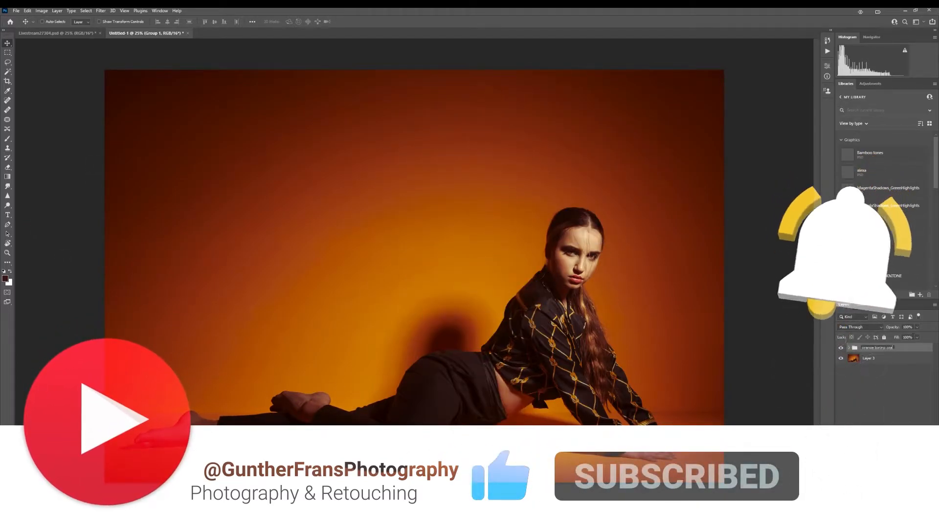
{"action": "type", "text": "nge background"}
{"action": "key", "text": "Return"}
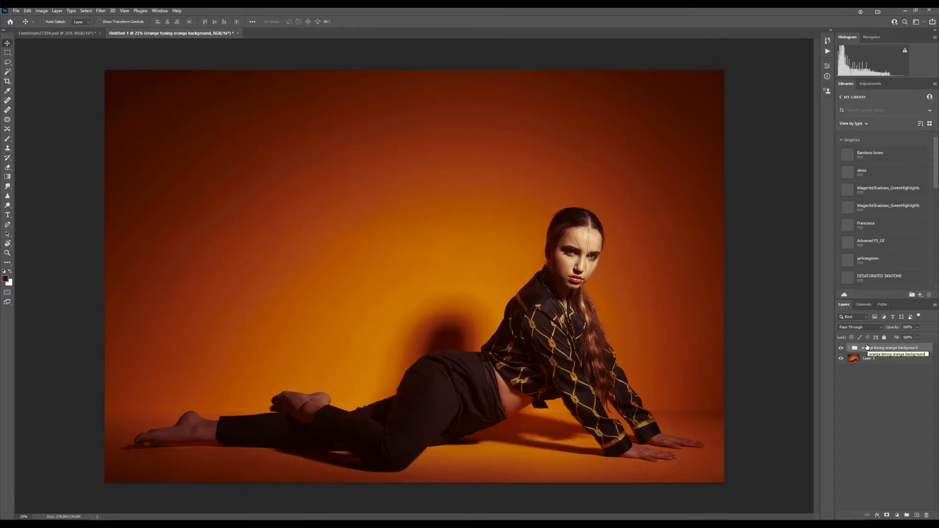
{"action": "right_click", "coordinate": [868, 349]}
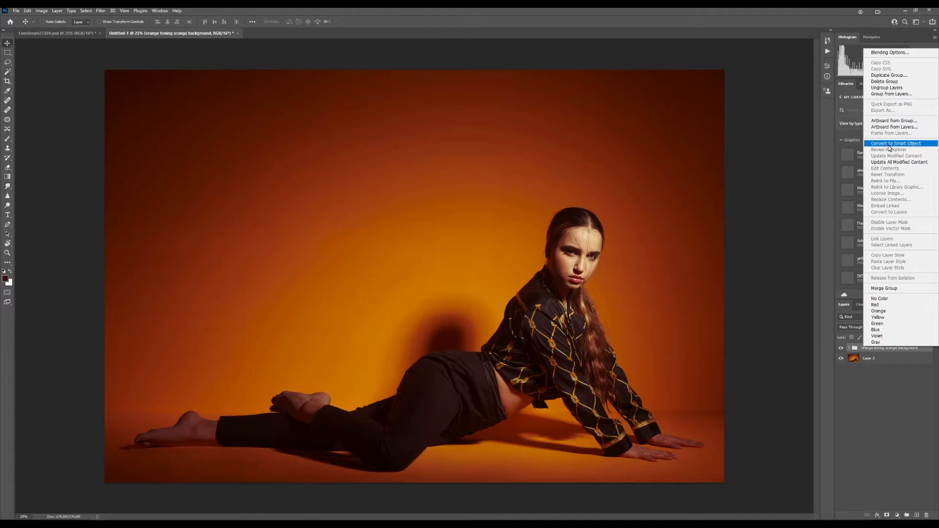
{"action": "left_click", "coordinate": [877, 393]}
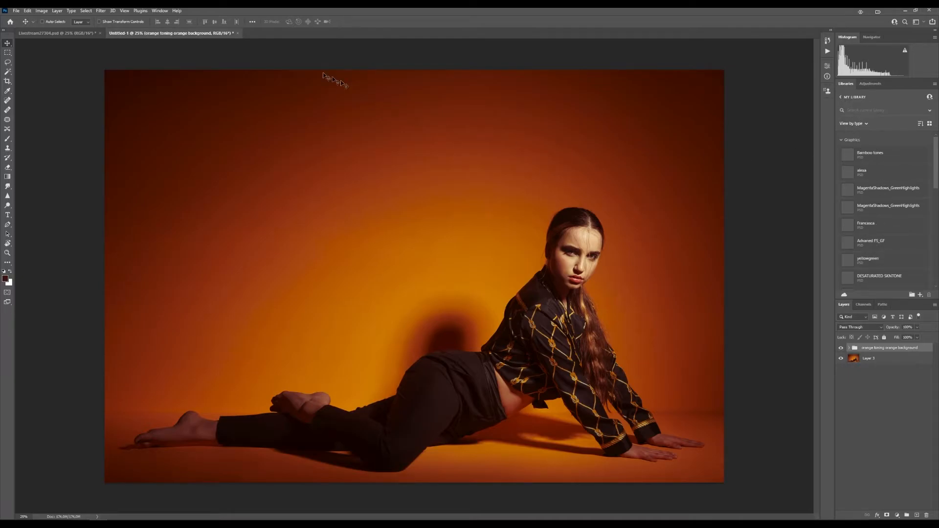
- Reopen the Libraries panel, detach it as a floating panel over the canvas, and make it taller
{"action": "left_click", "coordinate": [158, 11]}
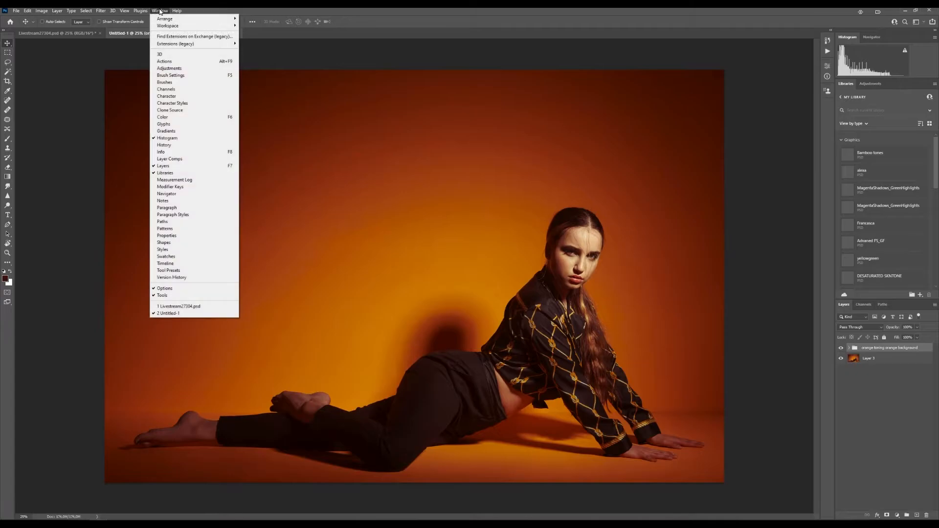
{"action": "left_click", "coordinate": [161, 173]}
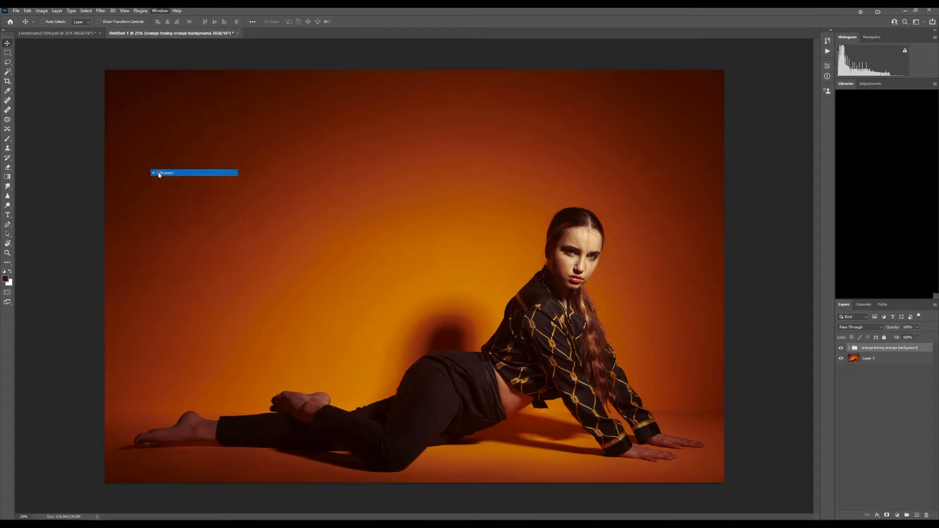
{"action": "left_click", "coordinate": [159, 11]}
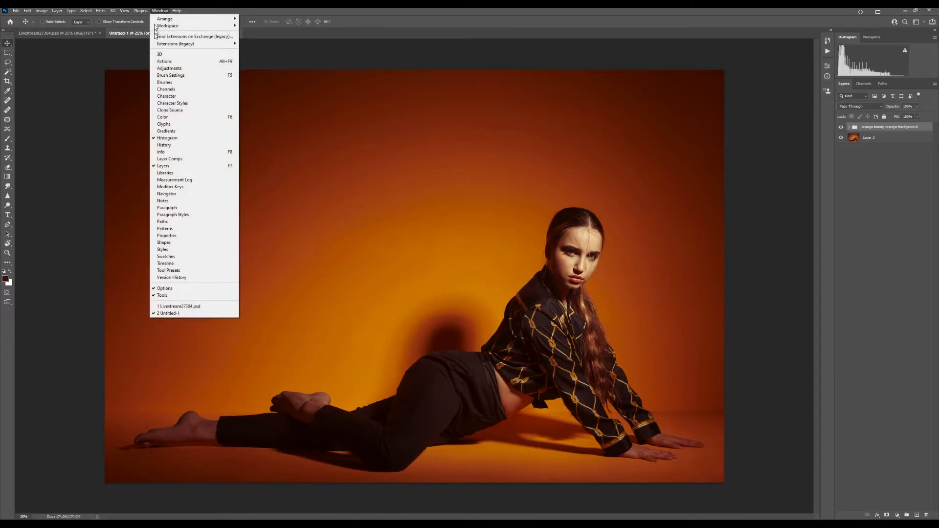
{"action": "left_click", "coordinate": [166, 173]}
{"action": "left_click_drag", "start_coordinate": [851, 89], "coordinate": [674, 54]}
{"action": "left_click_drag", "start_coordinate": [712, 268], "coordinate": [720, 472]}
- Reposition the floating Libraries panel and save the "orange toning orange background" group as a graphic in My Library
{"action": "scroll", "coordinate": [761, 235], "scroll_direction": "down", "scroll_amount": 1}
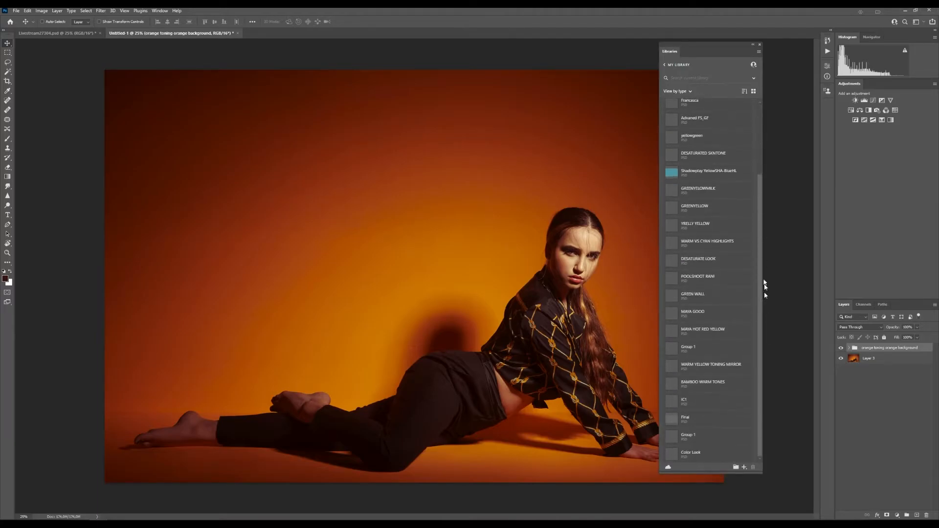
{"action": "scroll", "coordinate": [763, 294], "scroll_direction": "up", "scroll_amount": 5}
{"action": "left_click_drag", "start_coordinate": [696, 49], "coordinate": [733, 50]}
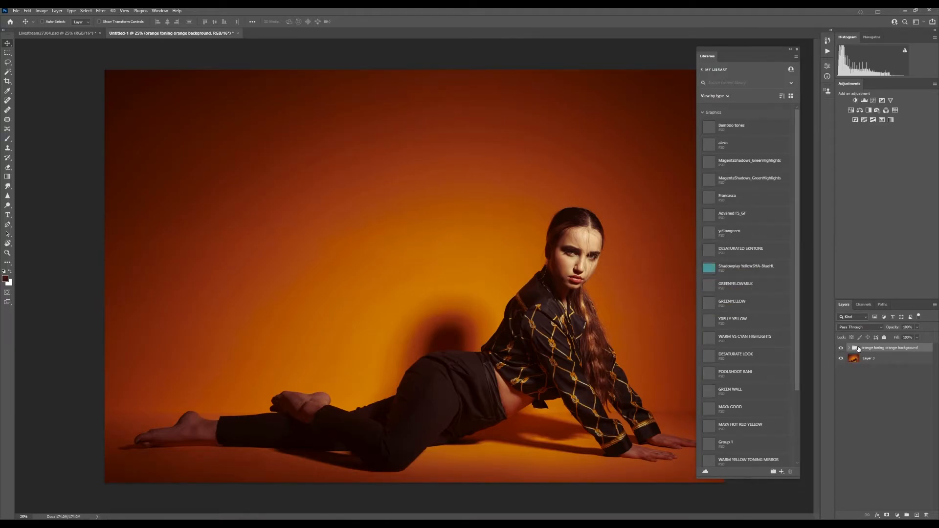
{"action": "left_click_drag", "start_coordinate": [855, 350], "coordinate": [748, 280]}
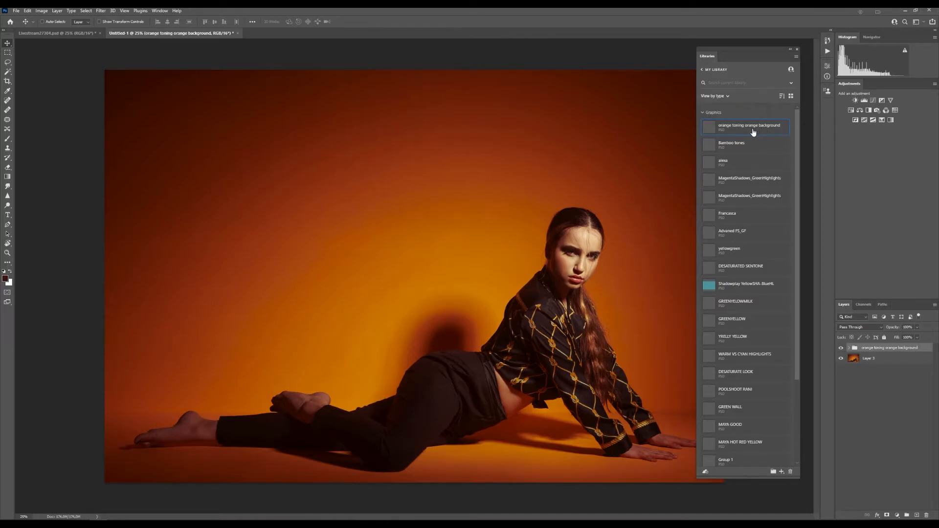
- Place the "orange toning orange background" library graphic as an object and again as editable layers, inspect the layers, and delete the added copy
{"action": "left_click_drag", "start_coordinate": [545, 192], "coordinate": [545, 188]}
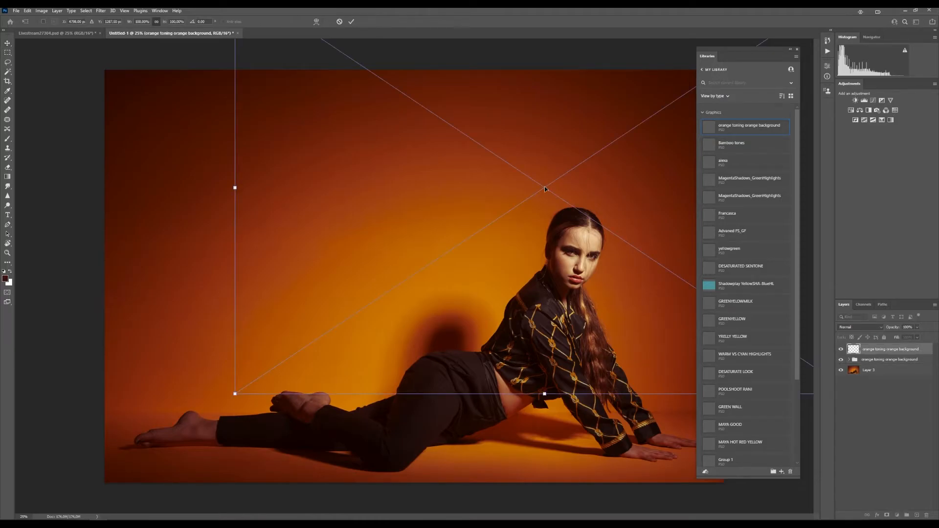
{"action": "key", "text": "Return"}
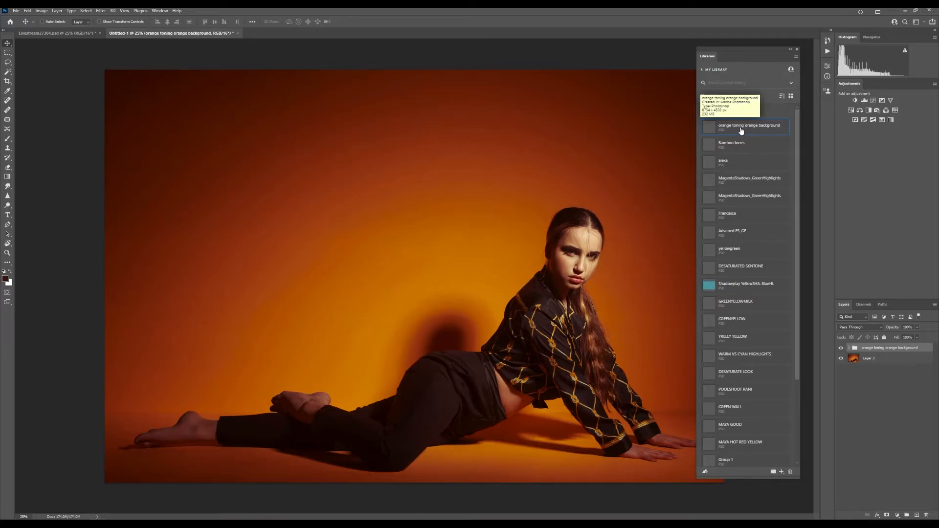
{"action": "left_click_drag", "start_coordinate": [741, 130], "coordinate": [515, 205]}
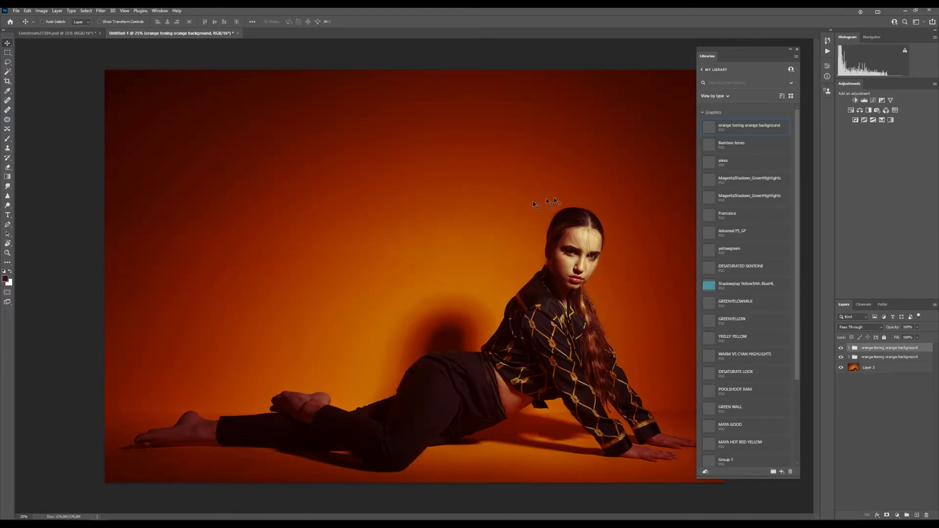
{"action": "left_click", "coordinate": [849, 347]}
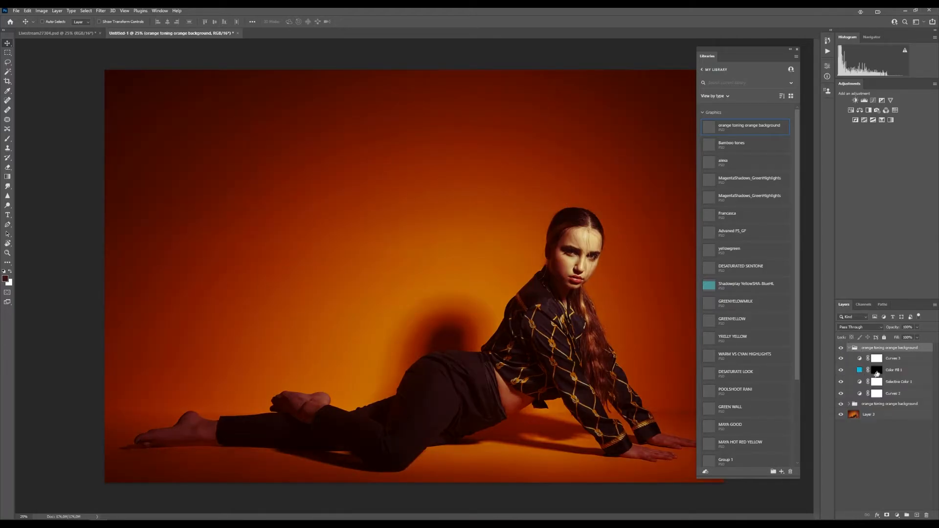
{"action": "left_click", "coordinate": [849, 348]}
{"action": "left_click", "coordinate": [840, 347]}
{"action": "key", "text": "Delete"}
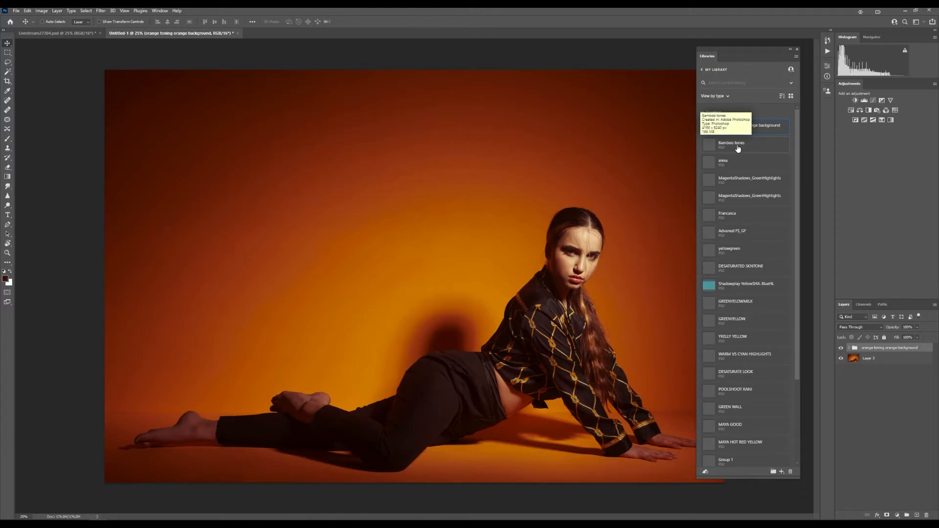
- Try the "Bamboo tones" library graphic on the portrait as layers, expand its group, and delete it
{"action": "left_click_drag", "start_coordinate": [738, 148], "coordinate": [538, 199]}
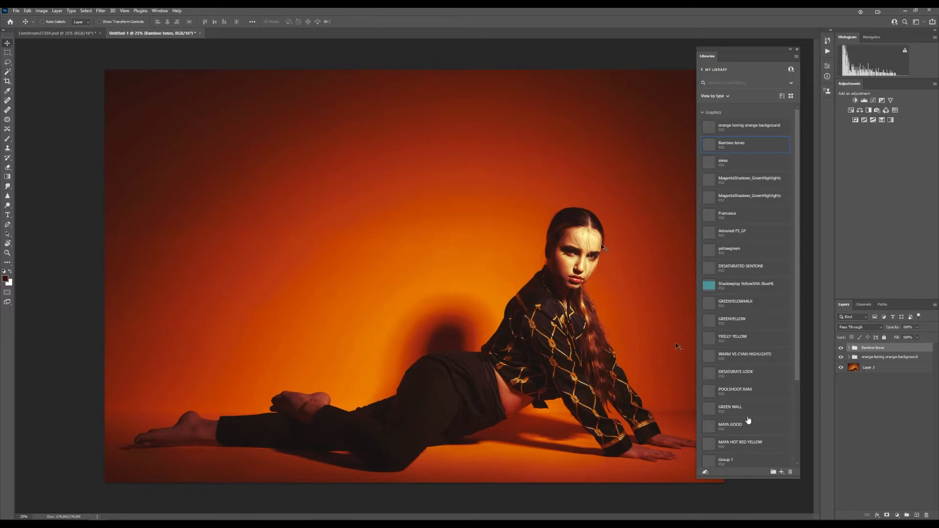
{"action": "left_click", "coordinate": [849, 347]}
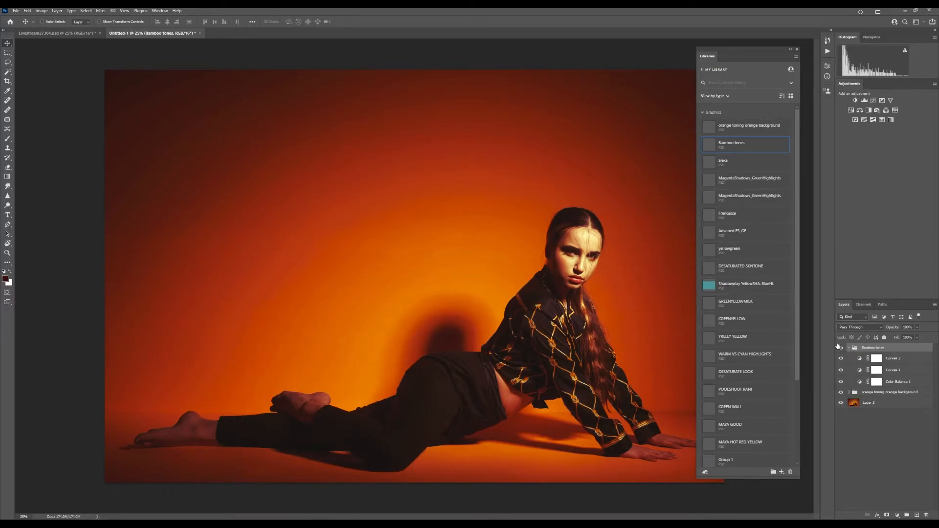
{"action": "key", "text": "Delete"}
- Try the "Shadowplay YellowSHA-BlueHL" library graphic on the portrait, inspect its adjustment layers, and delete the group
{"action": "left_click_drag", "start_coordinate": [747, 290], "coordinate": [512, 270]}
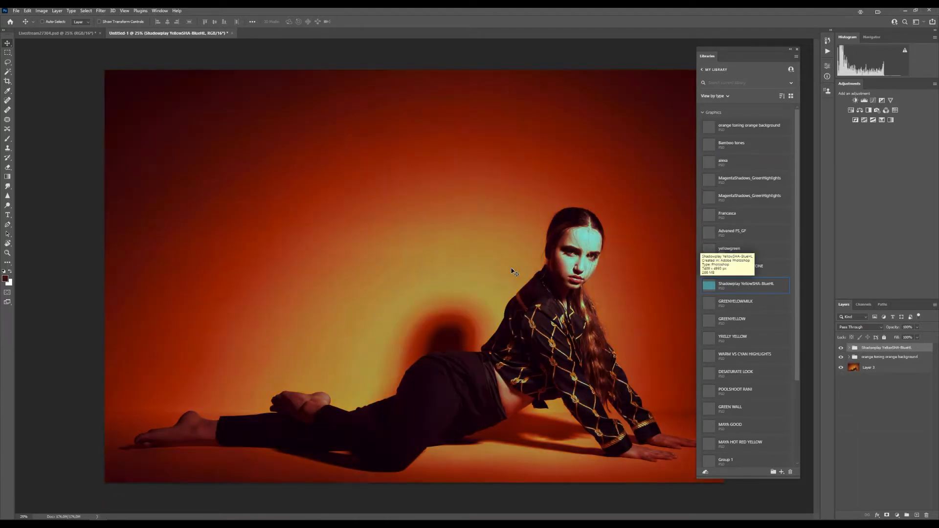
{"action": "left_click", "coordinate": [849, 347]}
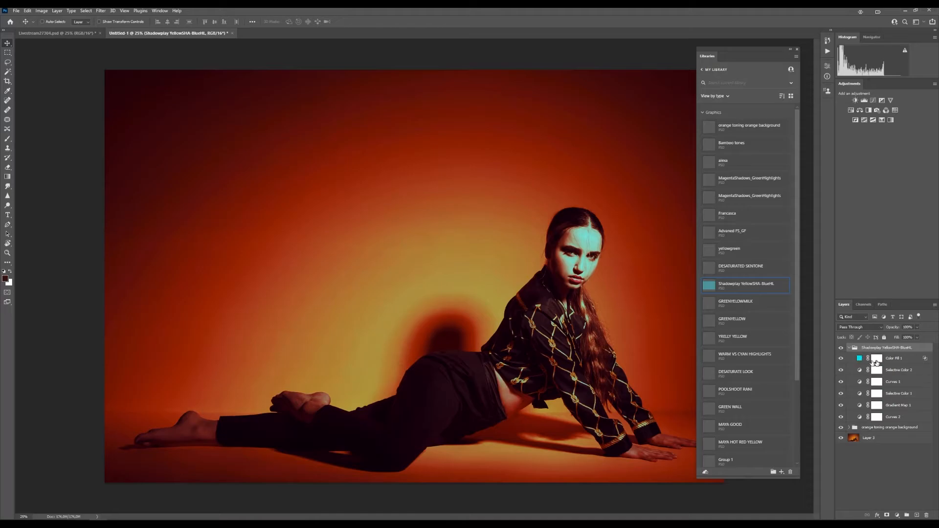
{"action": "left_click", "coordinate": [849, 348]}
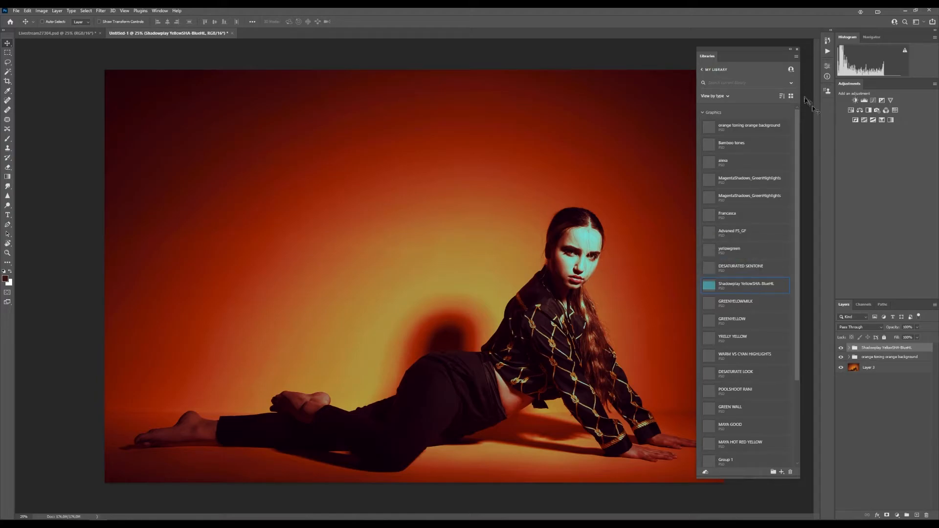
{"action": "key", "text": "Delete"}
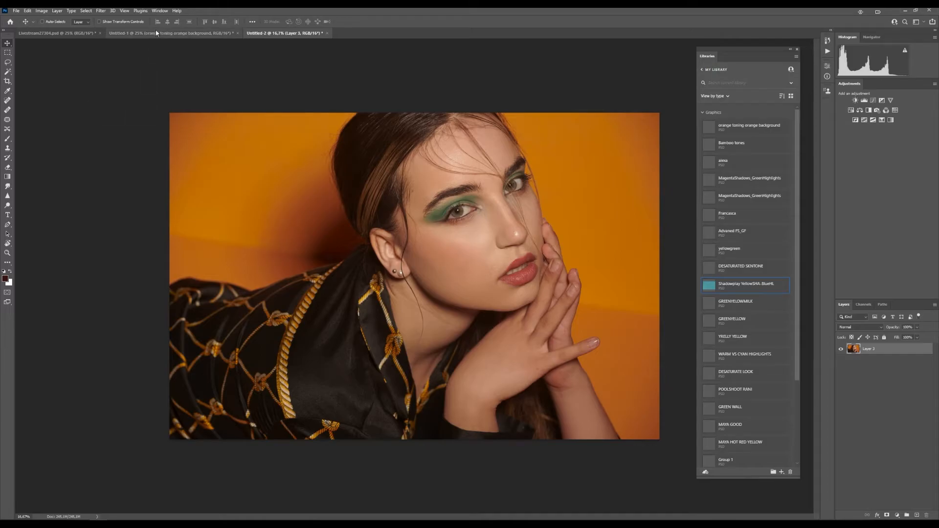
- Close the Untitled-1 and Livestream27304.psd documents without saving, keeping the close-up portrait in Untitled-2 open
{"action": "left_click", "coordinate": [187, 32]}
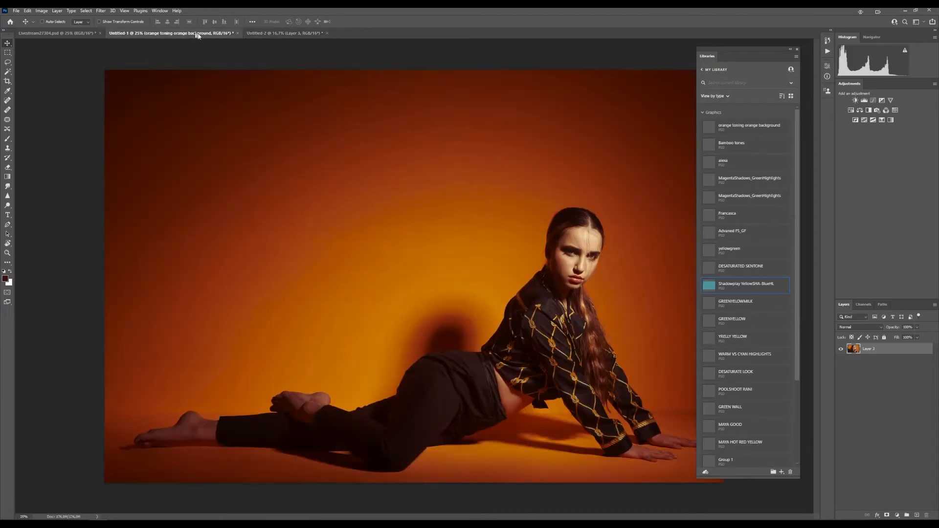
{"action": "left_click", "coordinate": [237, 33]}
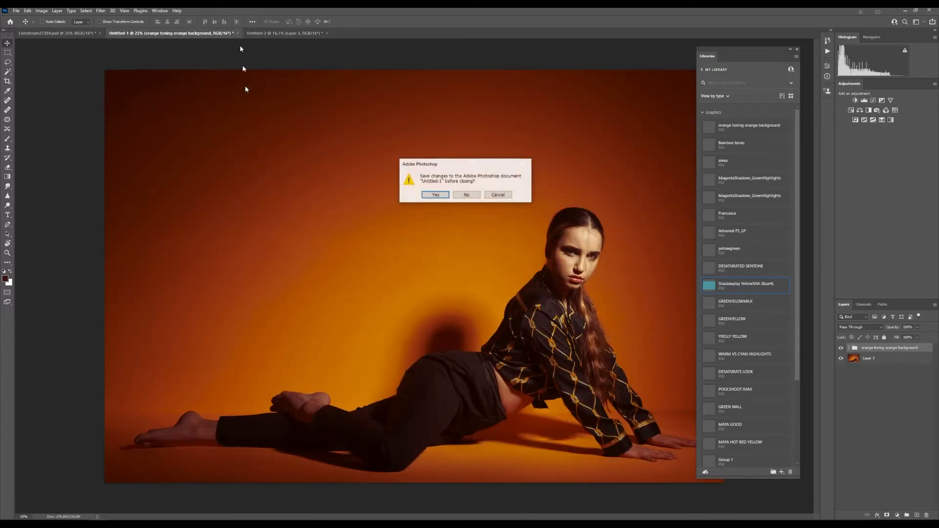
{"action": "left_click", "coordinate": [467, 196]}
{"action": "left_click", "coordinate": [84, 36]}
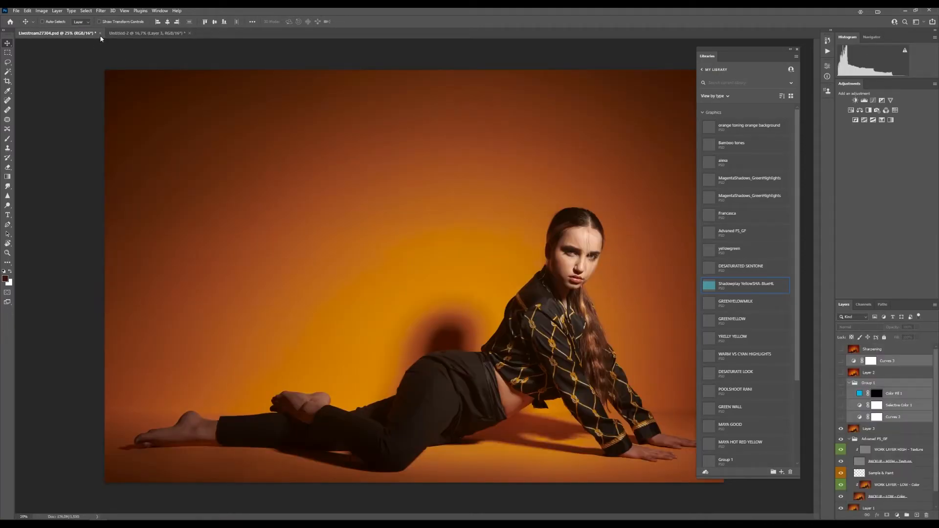
{"action": "left_click", "coordinate": [100, 34]}
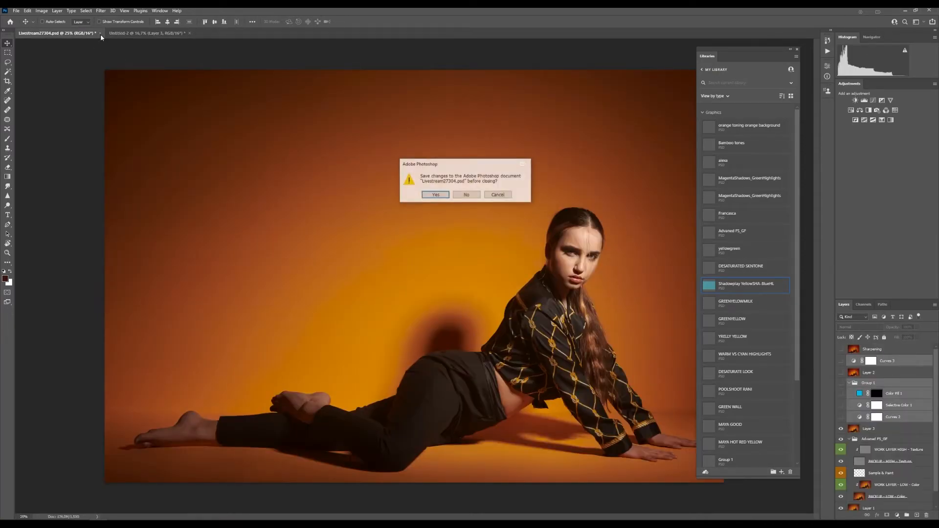
{"action": "left_click", "coordinate": [466, 195]}
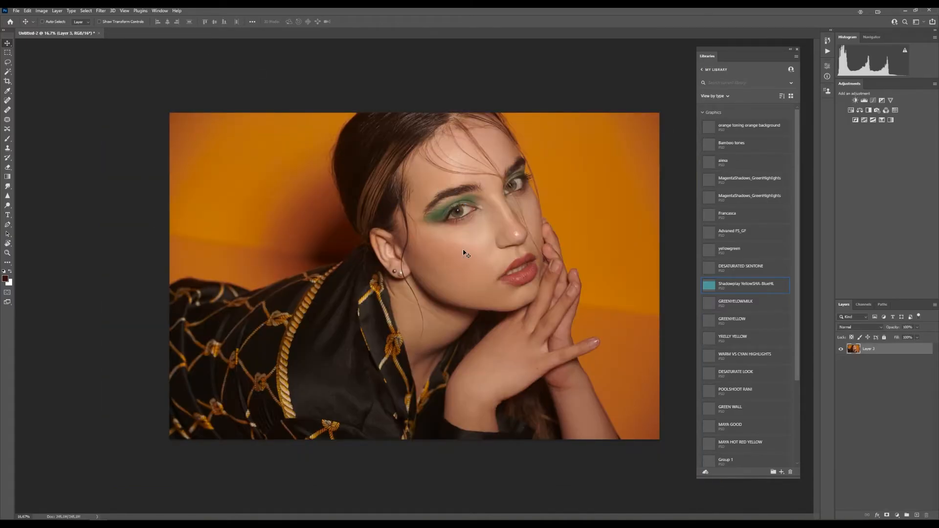
- Apply the saved "orange toning orange background" group to the close-up portrait, compare before and after, and delete it
{"action": "left_click", "coordinate": [743, 130]}
{"action": "left_click_drag", "start_coordinate": [520, 175], "coordinate": [522, 176]}
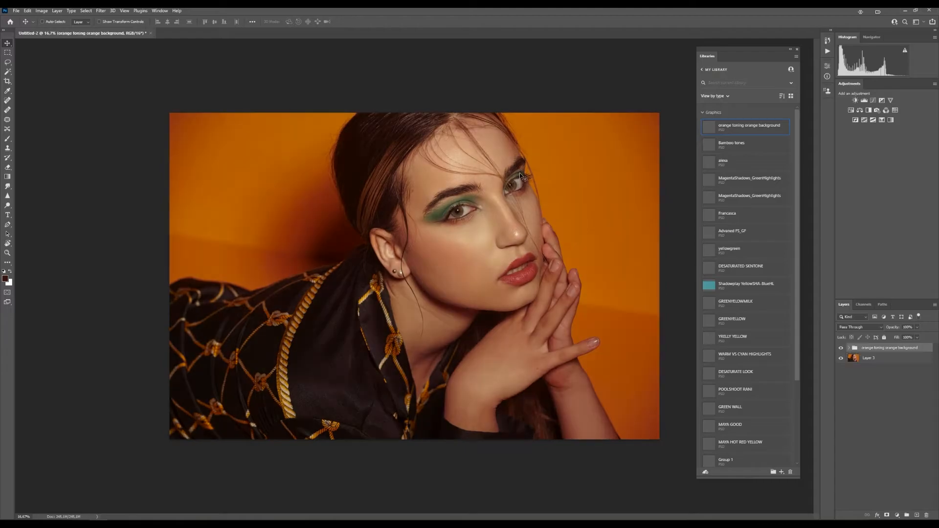
{"action": "left_click", "coordinate": [841, 348]}
{"action": "left_click", "coordinate": [841, 348]}
{"action": "key", "text": "Delete"}
- Add the "orange toning orange background" library graphic with its Place layers option and delete the resulting group
{"action": "right_click", "coordinate": [747, 132]}
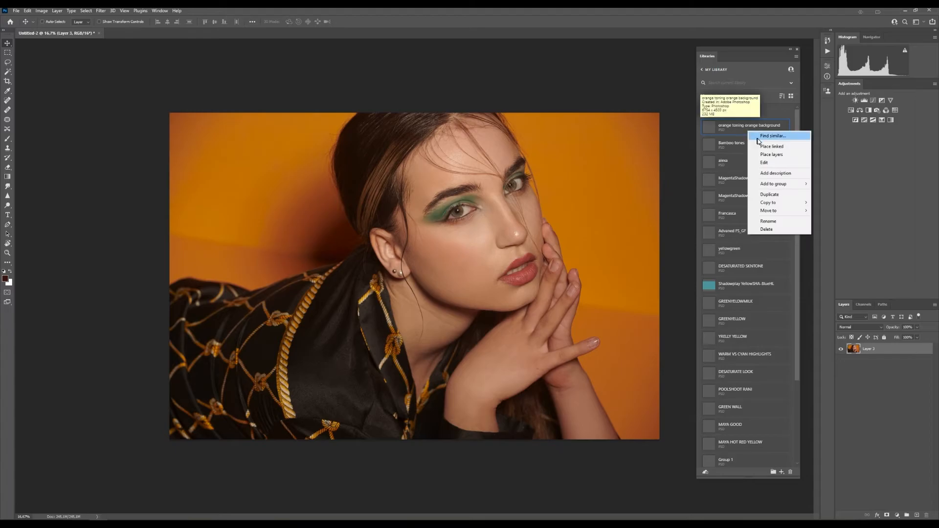
{"action": "left_click", "coordinate": [769, 155]}
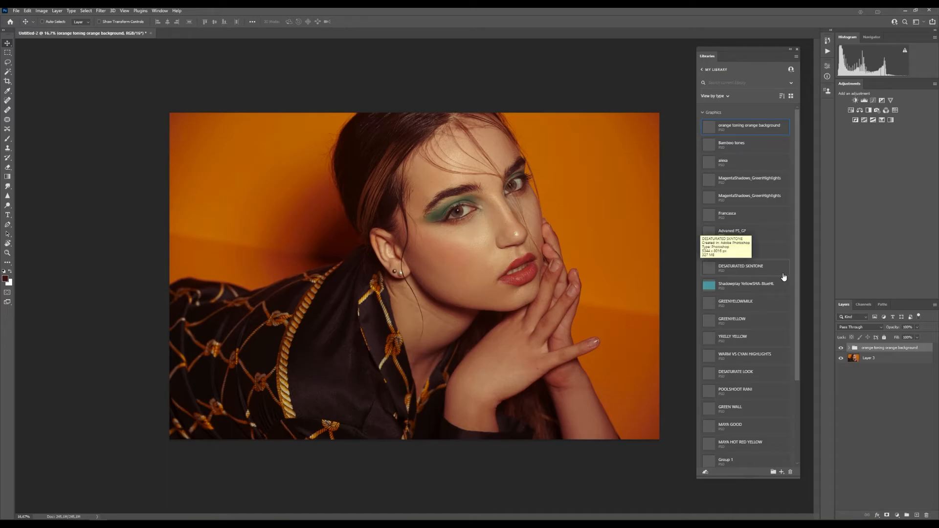
{"action": "key", "text": "Delete"}
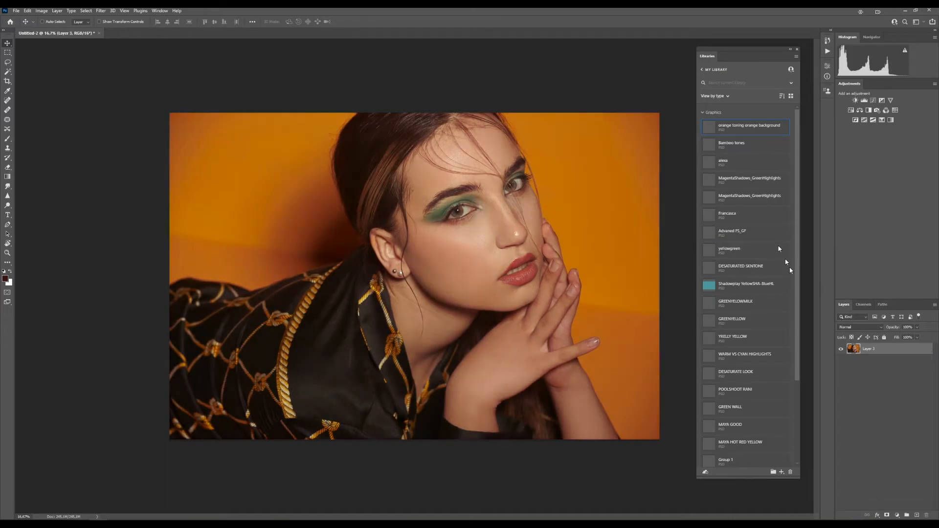
- Try the library graphic listed just above "Advanced FS_GF" on the close-up portrait and delete its group
{"action": "left_click_drag", "start_coordinate": [741, 216], "coordinate": [567, 225]}
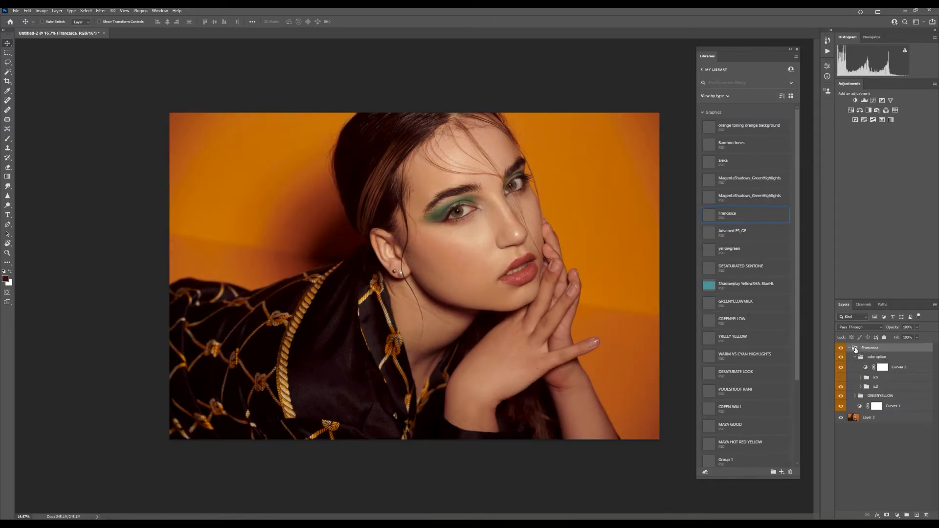
{"action": "key", "text": "Delete"}
- Place the "BAMBOO WARM TONES" adjustment layers over the close-up as one group and compare the image with and without it
{"action": "scroll", "coordinate": [755, 359], "scroll_direction": "down", "scroll_amount": 3}
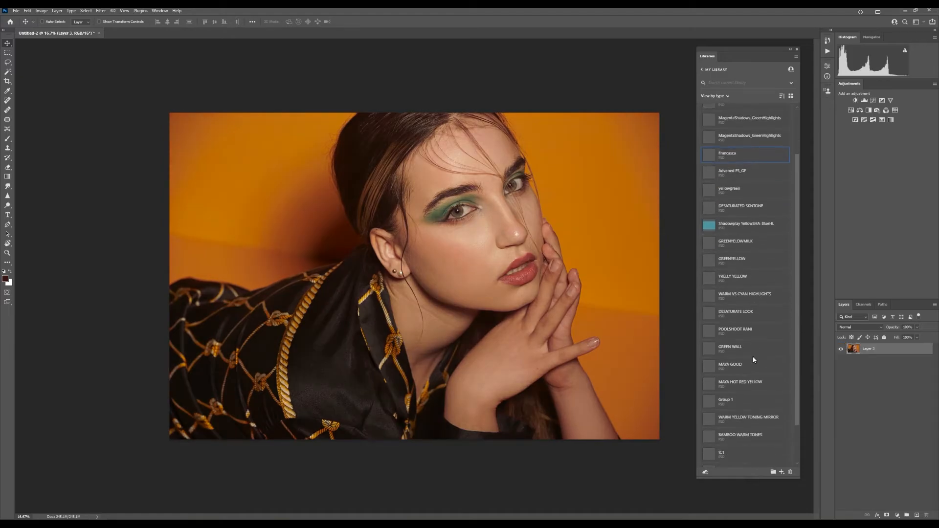
{"action": "left_click_drag", "start_coordinate": [733, 391], "coordinate": [563, 363]}
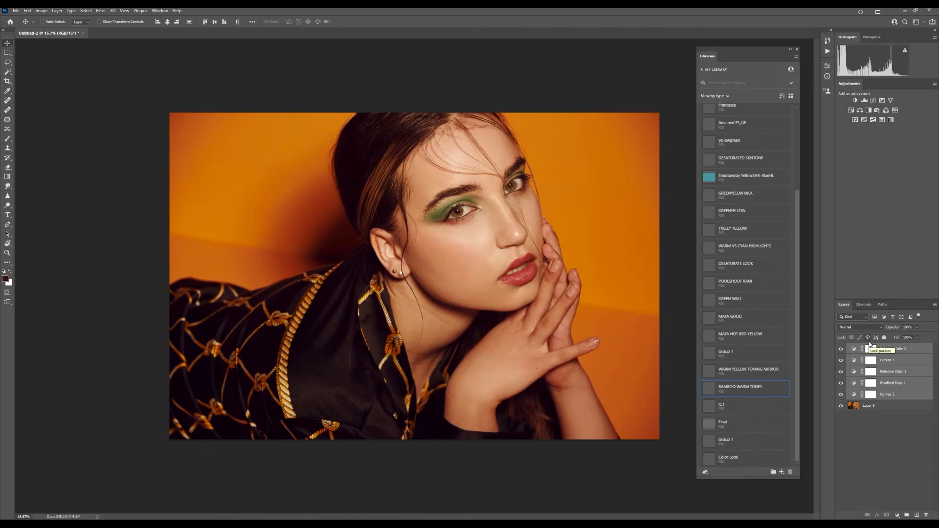
{"action": "scroll", "coordinate": [765, 309], "scroll_direction": "up", "scroll_amount": 3}
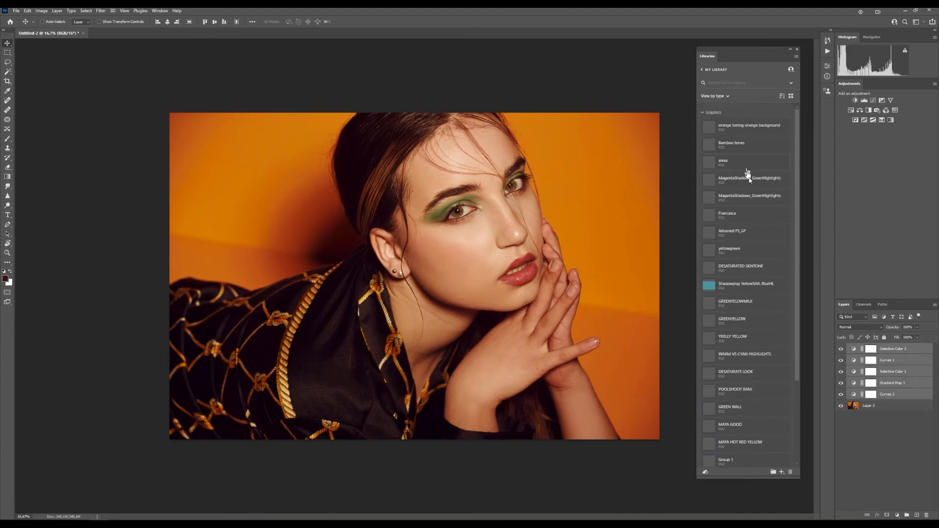
{"action": "scroll", "coordinate": [755, 247], "scroll_direction": "up", "scroll_amount": 3}
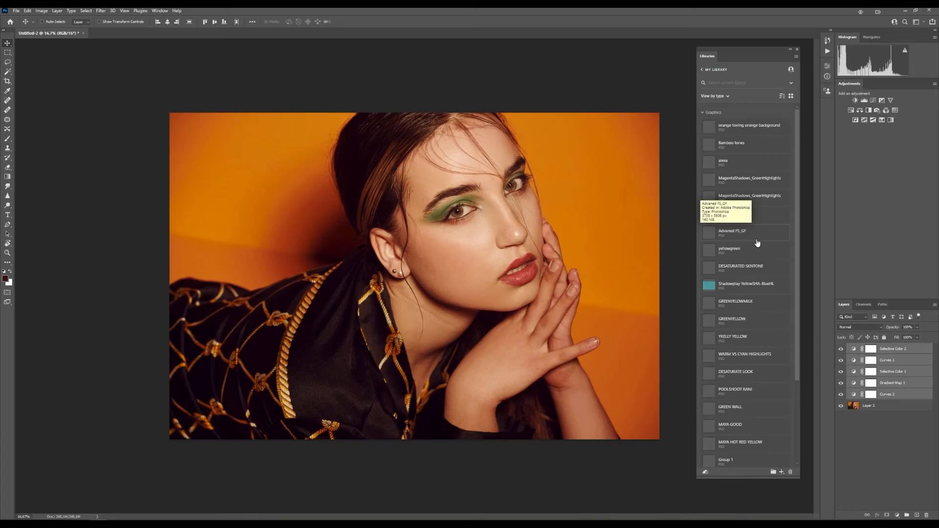
{"action": "key", "text": "ctrl+g"}
{"action": "left_click", "coordinate": [841, 349]}
{"action": "left_click", "coordinate": [841, 348]}
{"action": "right_click", "coordinate": [868, 350]}
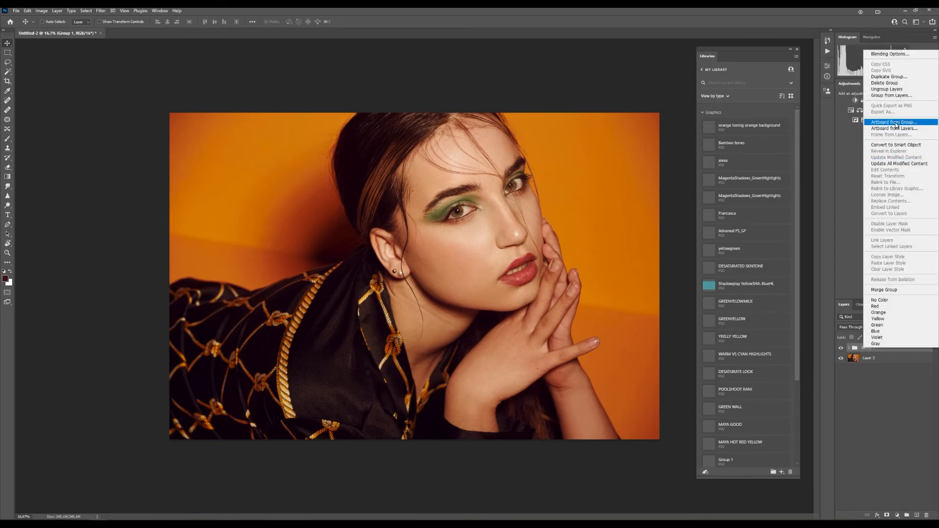
{"action": "left_click", "coordinate": [888, 77]}
{"action": "left_click", "coordinate": [259, 192]}
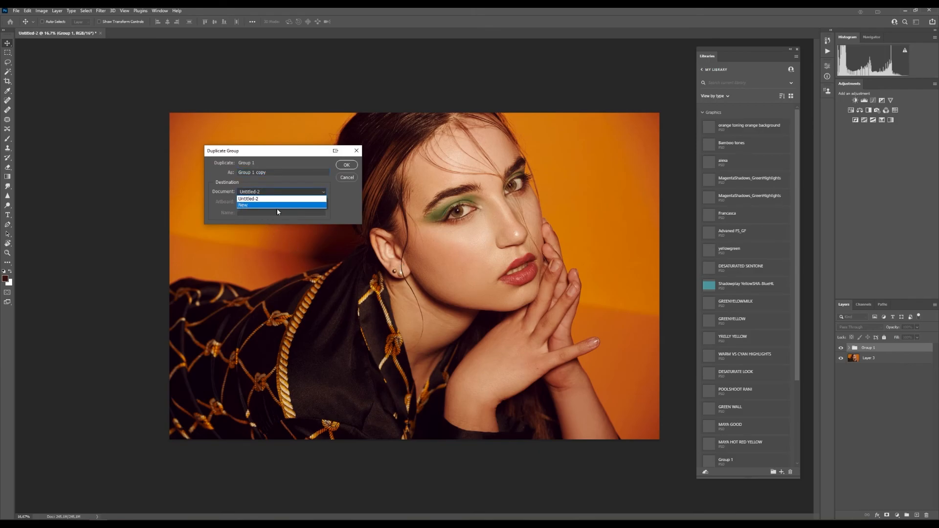
{"action": "left_click", "coordinate": [347, 178]}
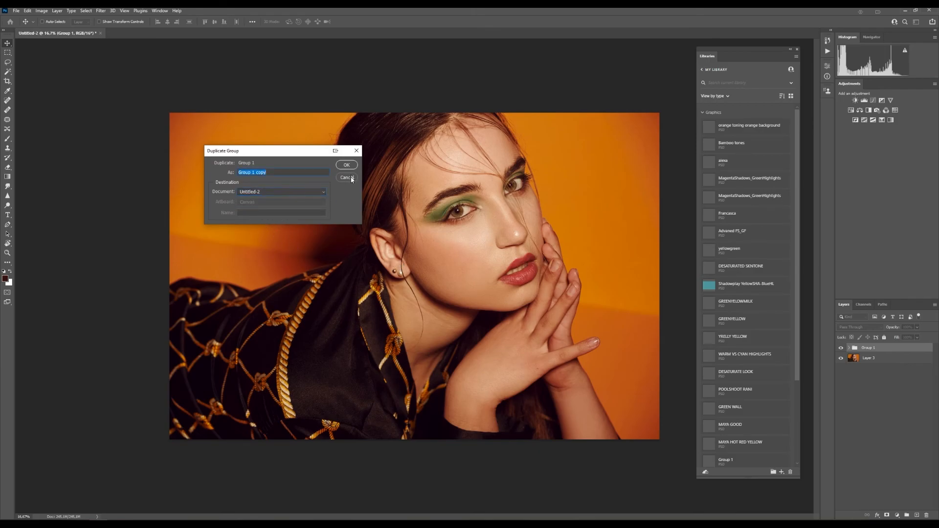
{"action": "left_click", "coordinate": [347, 178]}
- Apply the "orange toning orange background" library graphic to the close-up as layers and delete Group 1 beneath it
{"action": "left_click_drag", "start_coordinate": [735, 130], "coordinate": [497, 223]}
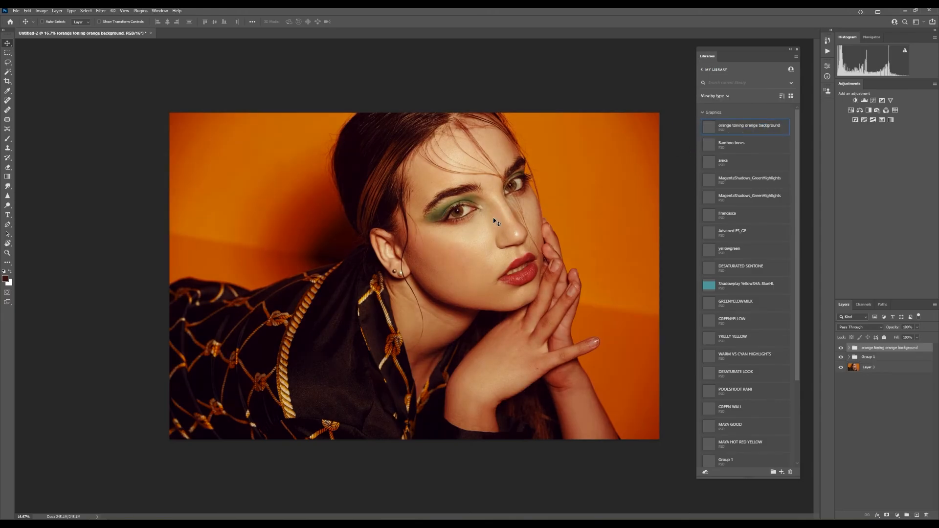
{"action": "left_click", "coordinate": [864, 357]}
{"action": "key", "text": "Delete"}
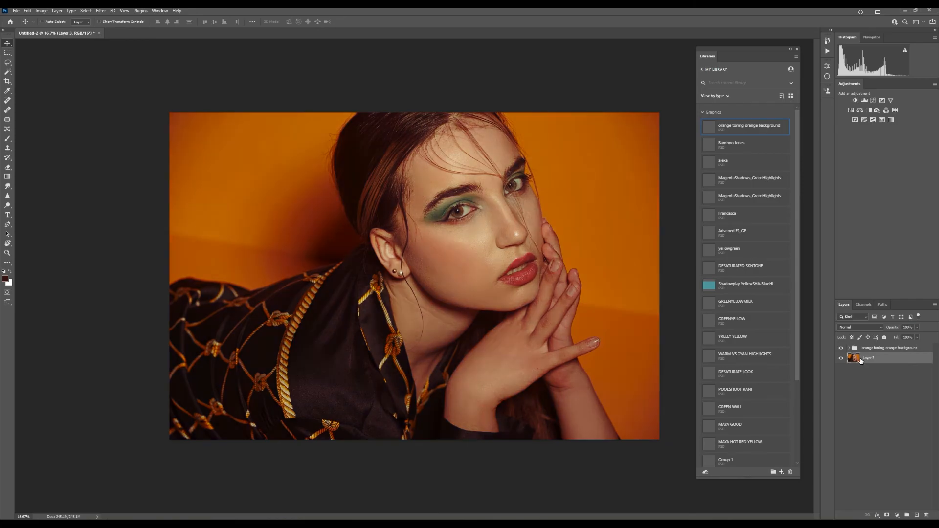